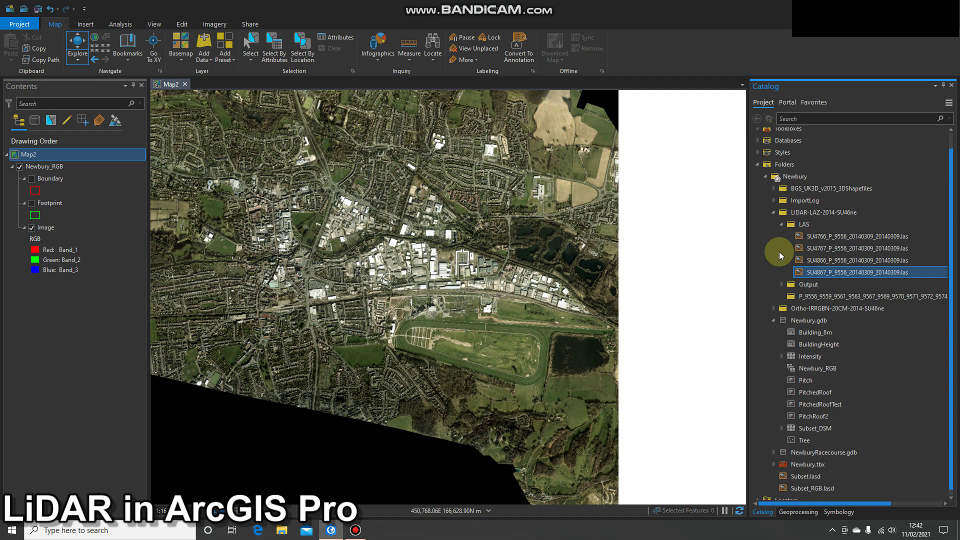
Add the SU4766 and SU4767 LAS tiles from Catalog to the map
{"action": "left_click", "coordinate": [724, 47]}
{"action": "left_click", "coordinate": [879, 248], "text": "ctrl"}
{"action": "left_click", "coordinate": [890, 246], "text": "ctrl"}
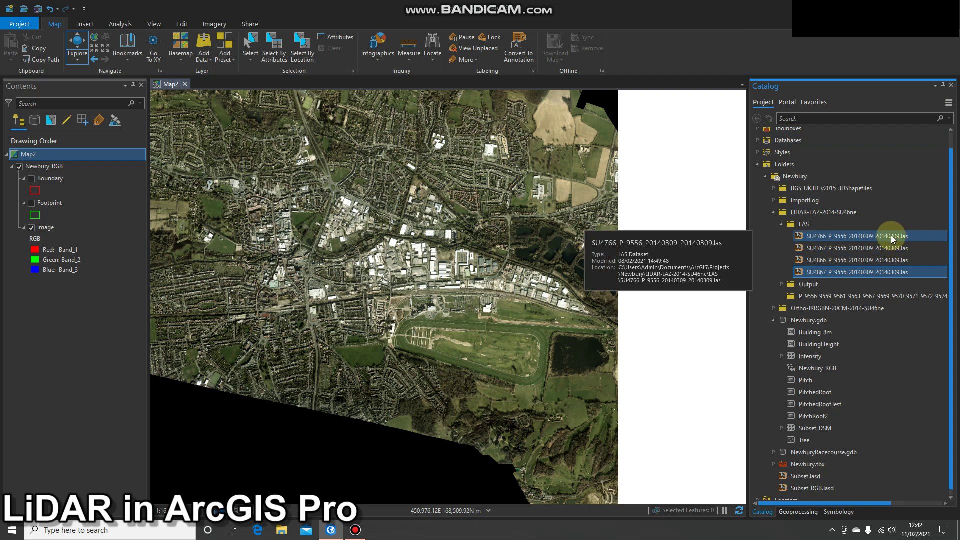
{"action": "left_click", "coordinate": [853, 259], "text": "ctrl"}
{"action": "left_click", "coordinate": [869, 260], "text": "ctrl"}
{"action": "left_click", "coordinate": [868, 238], "text": "ctrl"}
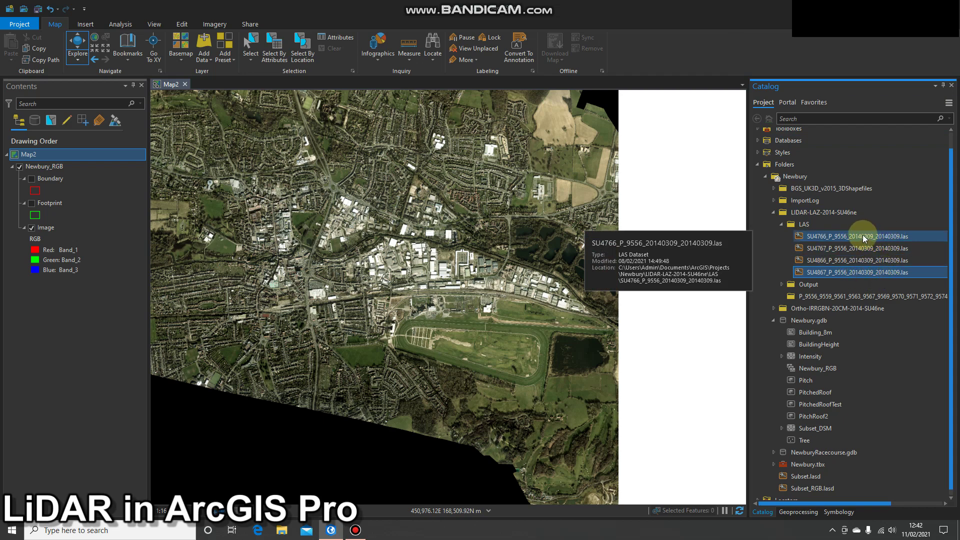
{"action": "left_click_drag", "start_coordinate": [864, 239], "coordinate": [548, 208]}
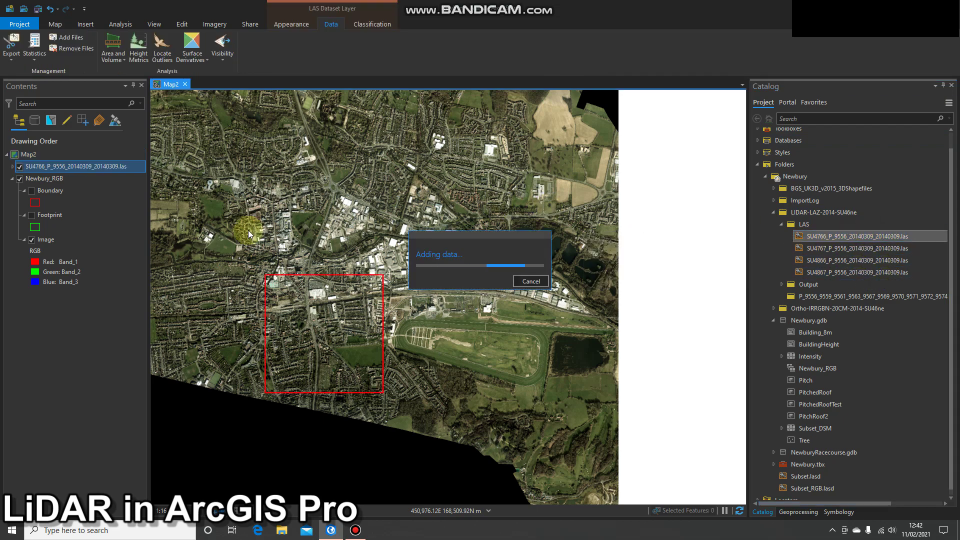
{"action": "left_click_drag", "start_coordinate": [847, 248], "coordinate": [453, 243]}
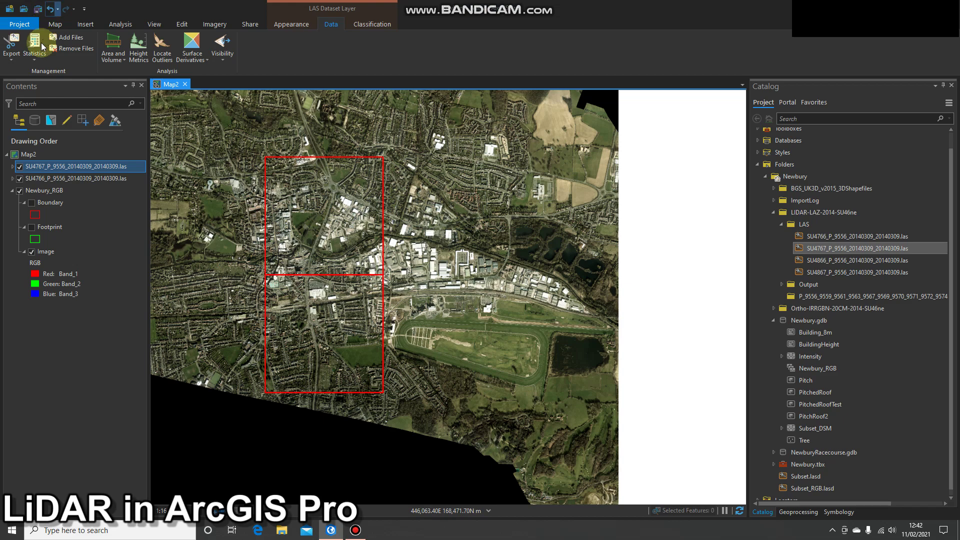
Remove both LAS tile layers from the map
{"action": "left_click", "coordinate": [62, 179], "text": "shift"}
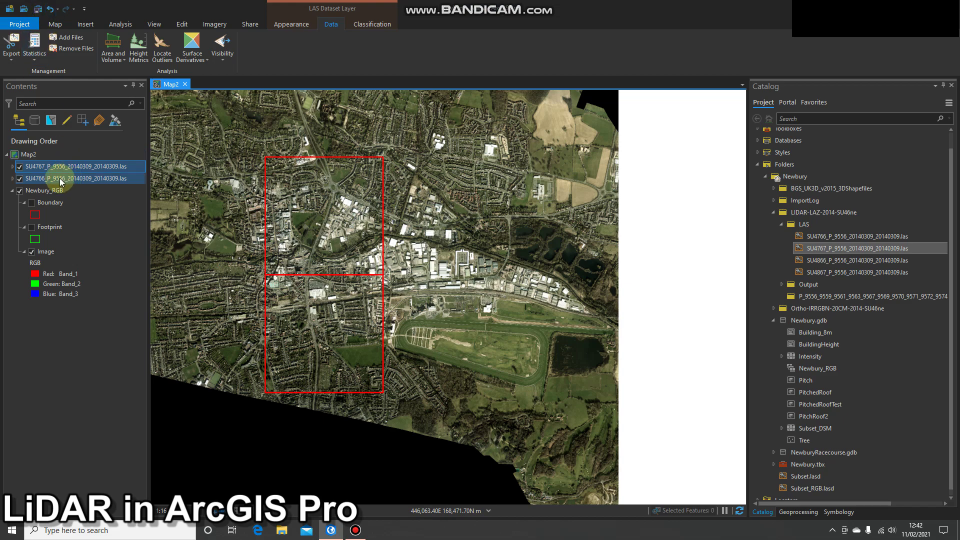
{"action": "right_click", "coordinate": [62, 179]}
{"action": "left_click", "coordinate": [86, 199]}
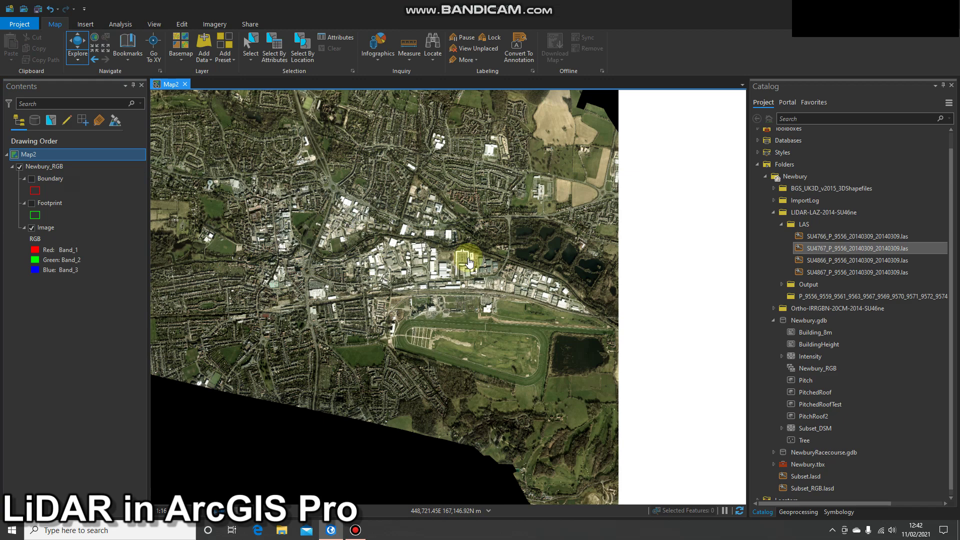
Create a new LAS dataset in the LAS folder and name it Test.lasd
{"action": "right_click", "coordinate": [804, 224]}
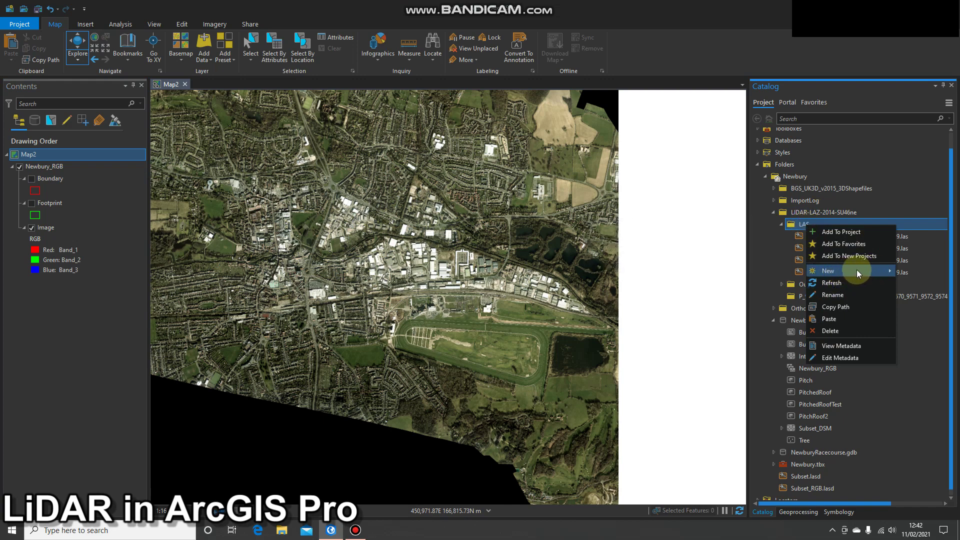
{"action": "mouse_move", "coordinate": [862, 270]}
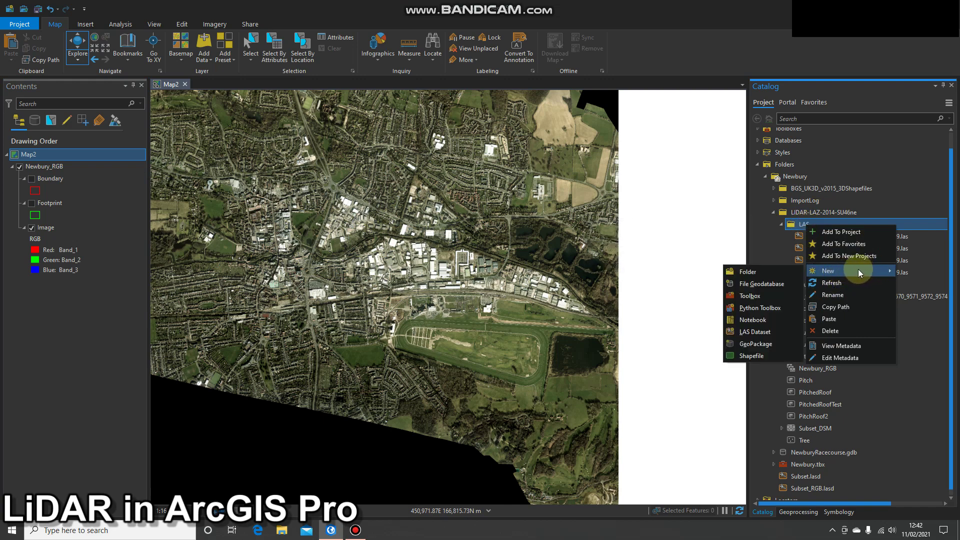
{"action": "left_click", "coordinate": [756, 332]}
{"action": "left_click", "coordinate": [850, 238]}
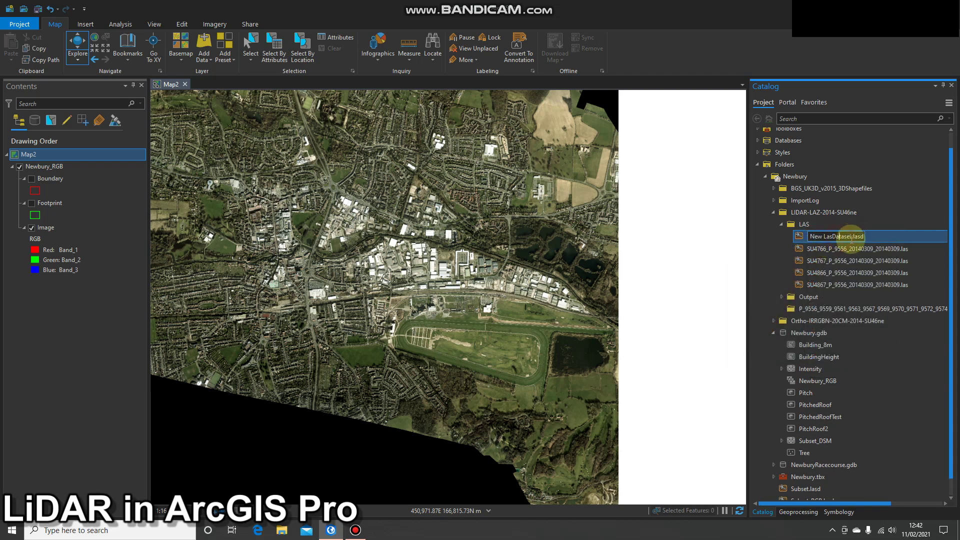
{"action": "left_click_drag", "start_coordinate": [852, 239], "coordinate": [763, 239]}
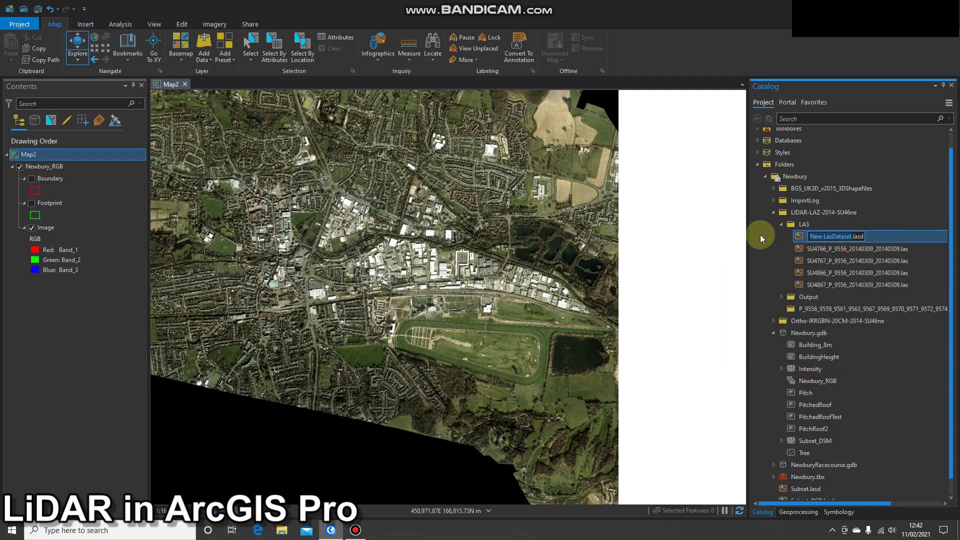
{"action": "type", "text": "Test"}
{"action": "key", "text": "Return"}
Select the Test.lasd dataset and bring up its context menu
{"action": "left_click", "coordinate": [850, 254]}
{"action": "left_click", "coordinate": [813, 302]}
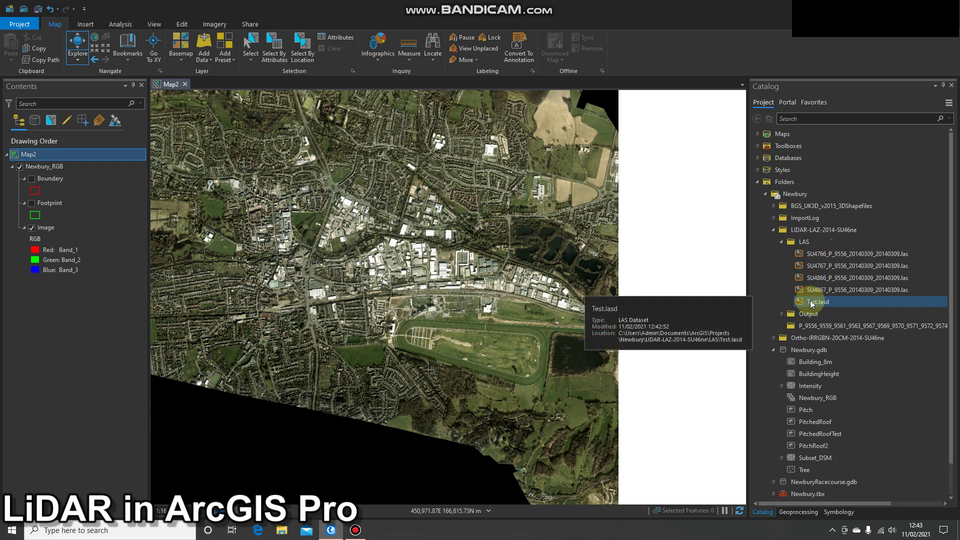
{"action": "right_click", "coordinate": [812, 303]}
Add all four .las files from LIDAR-LAZ-2014-SU46ne\LAS to Test.lasd's LAS Files list
{"action": "left_click", "coordinate": [848, 400]}
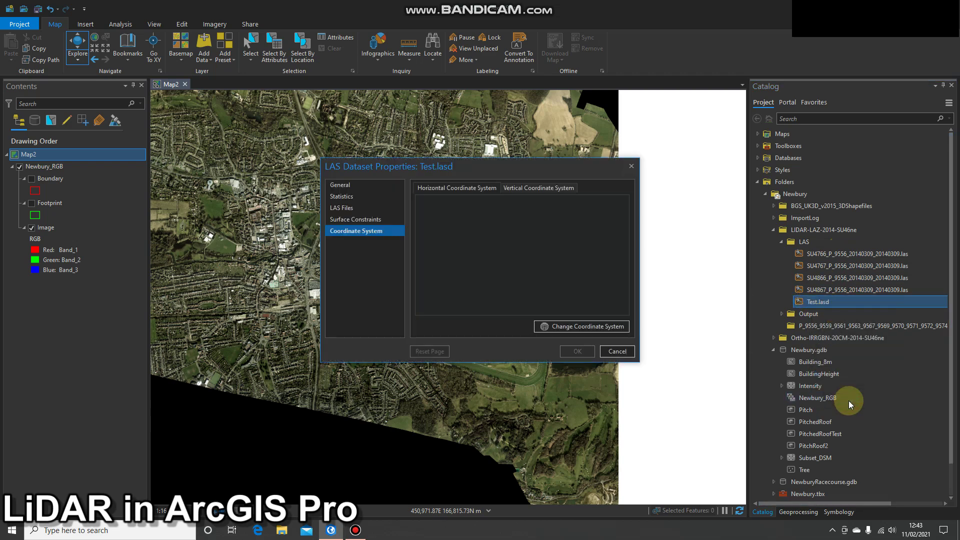
{"action": "left_click", "coordinate": [352, 212]}
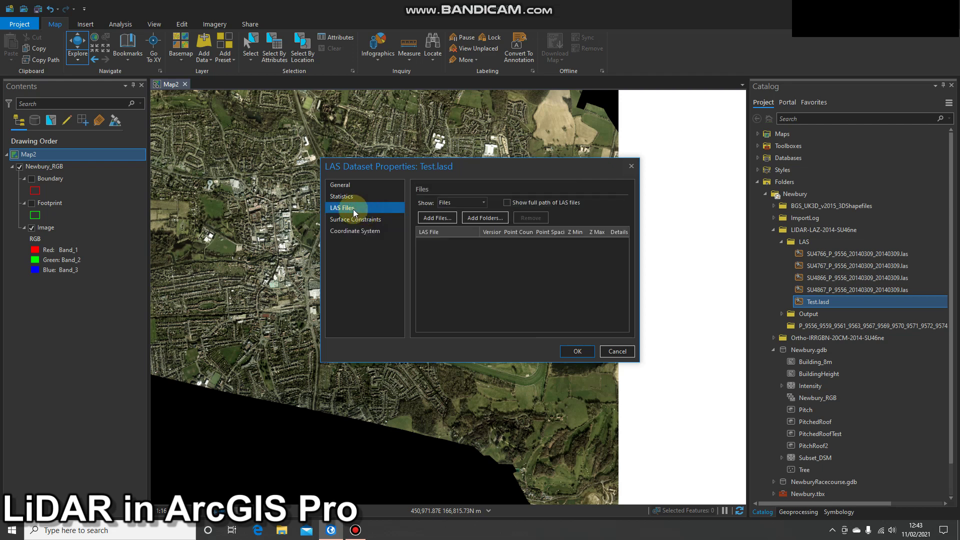
{"action": "left_click", "coordinate": [440, 219]}
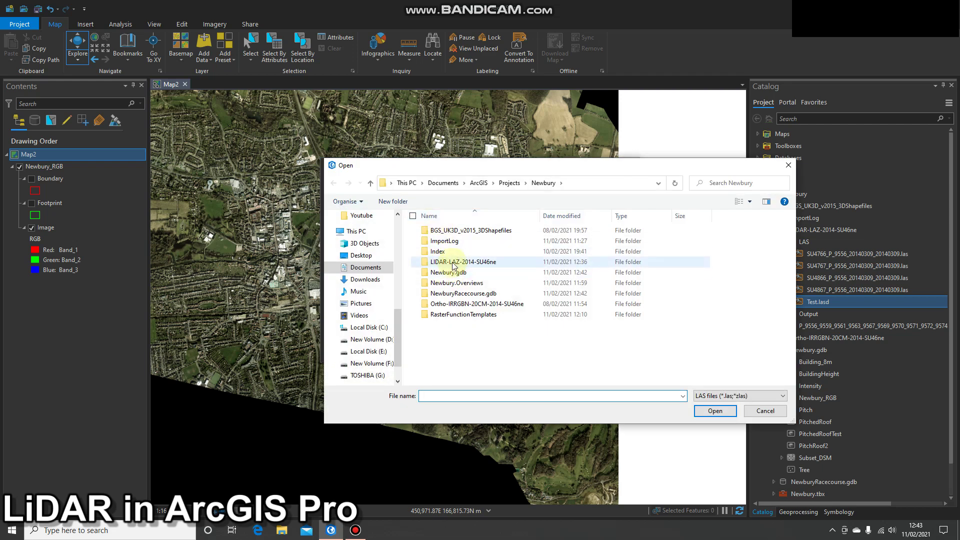
{"action": "double_click", "coordinate": [453, 263]}
{"action": "double_click", "coordinate": [439, 230]}
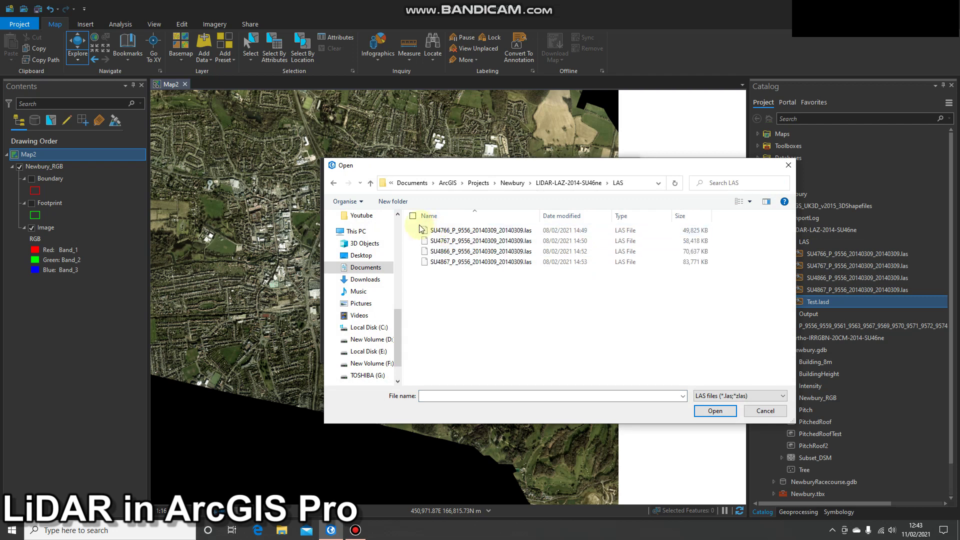
{"action": "left_click", "coordinate": [412, 215]}
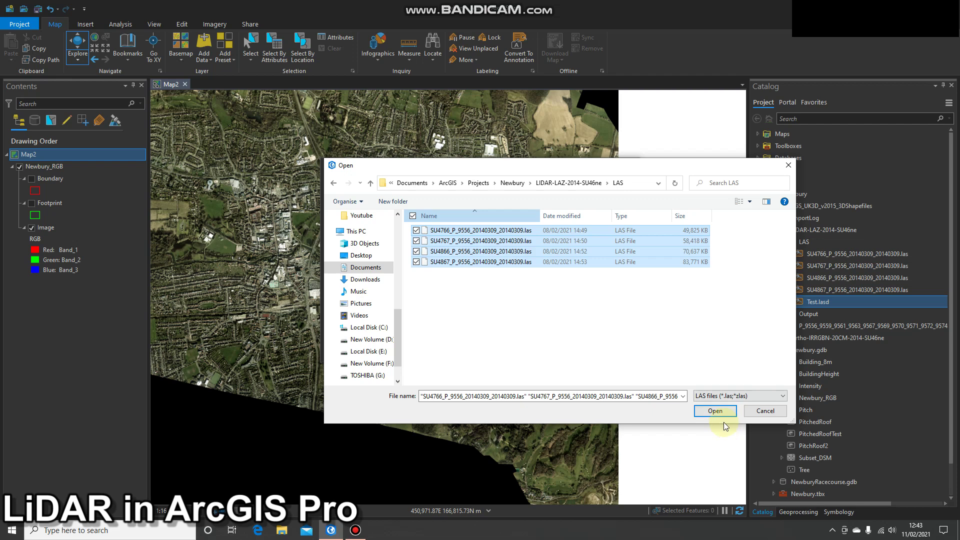
{"action": "left_click", "coordinate": [715, 410]}
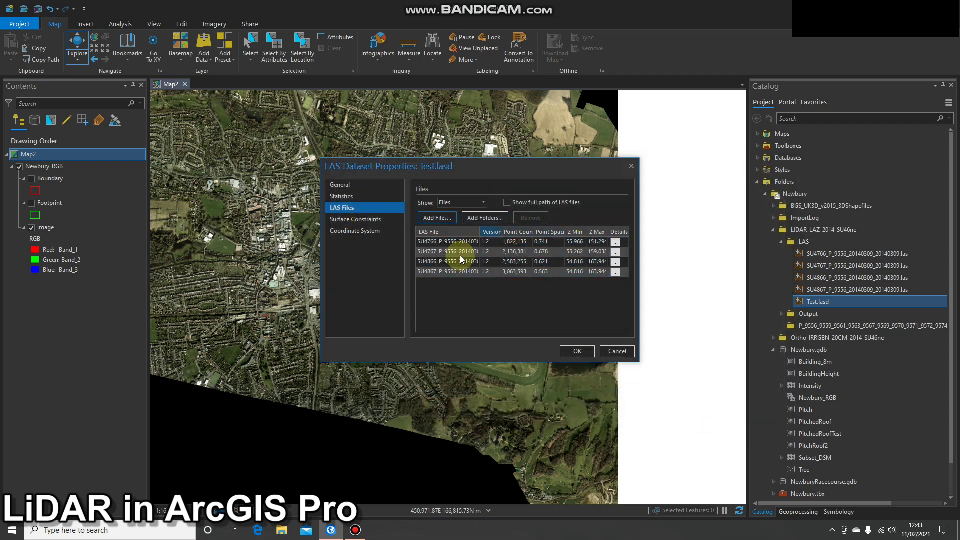
Review the SU4766, SU4867 and SU4866 file details, then update the dataset statistics
{"action": "left_click", "coordinate": [494, 243]}
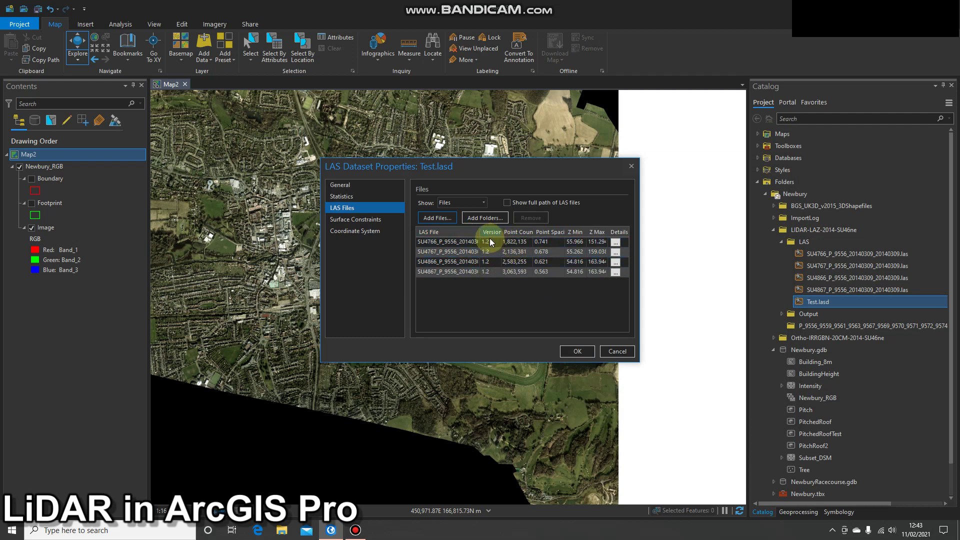
{"action": "left_click", "coordinate": [538, 273]}
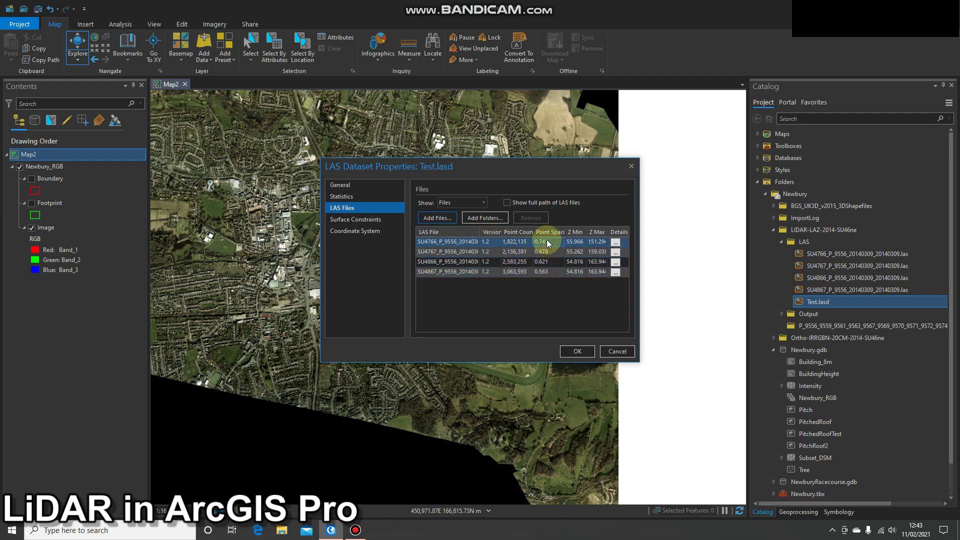
{"action": "left_click", "coordinate": [549, 263]}
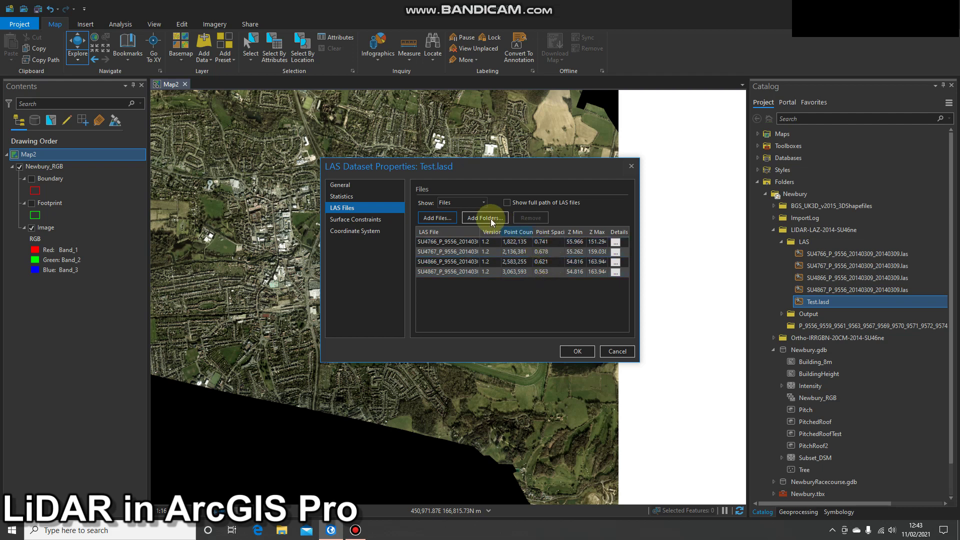
{"action": "left_click", "coordinate": [360, 195]}
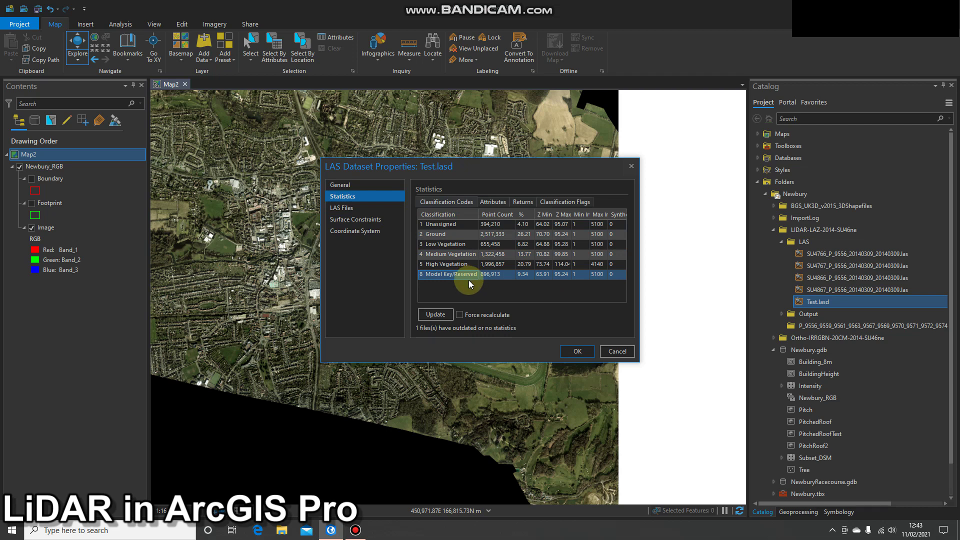
{"action": "left_click", "coordinate": [438, 315]}
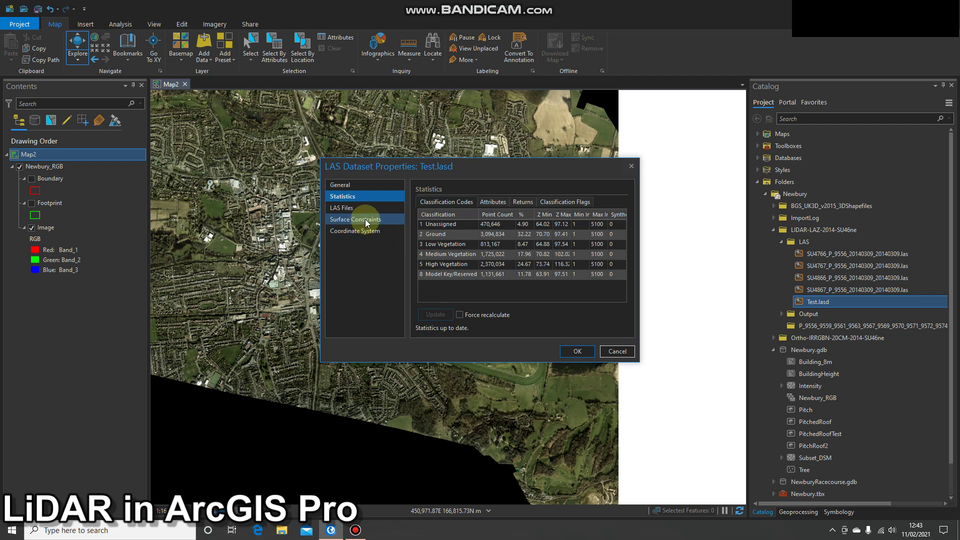
Look through the Surface Constraints, LAS Files and Statistics pages, ending on Coordinate System
{"action": "left_click", "coordinate": [370, 235]}
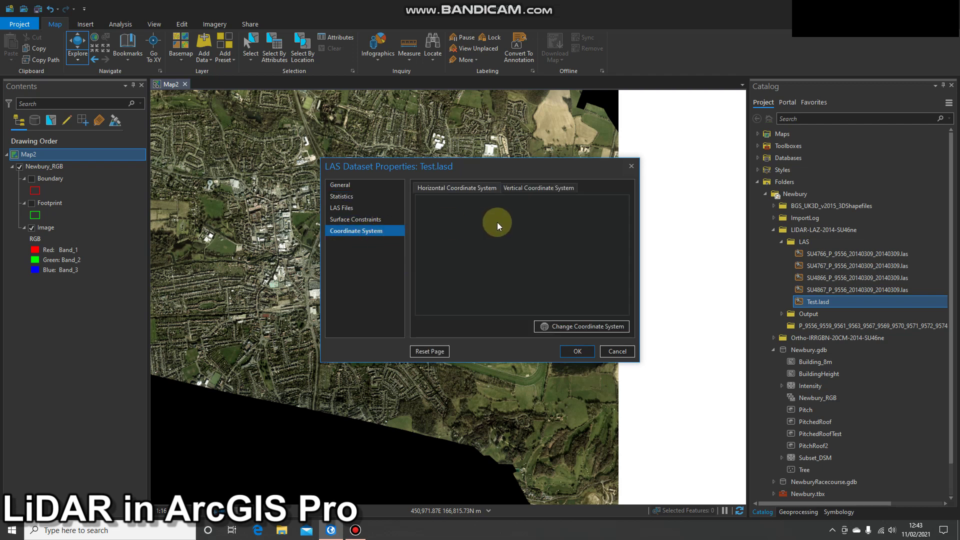
{"action": "left_click", "coordinate": [358, 222]}
{"action": "left_click", "coordinate": [361, 231]}
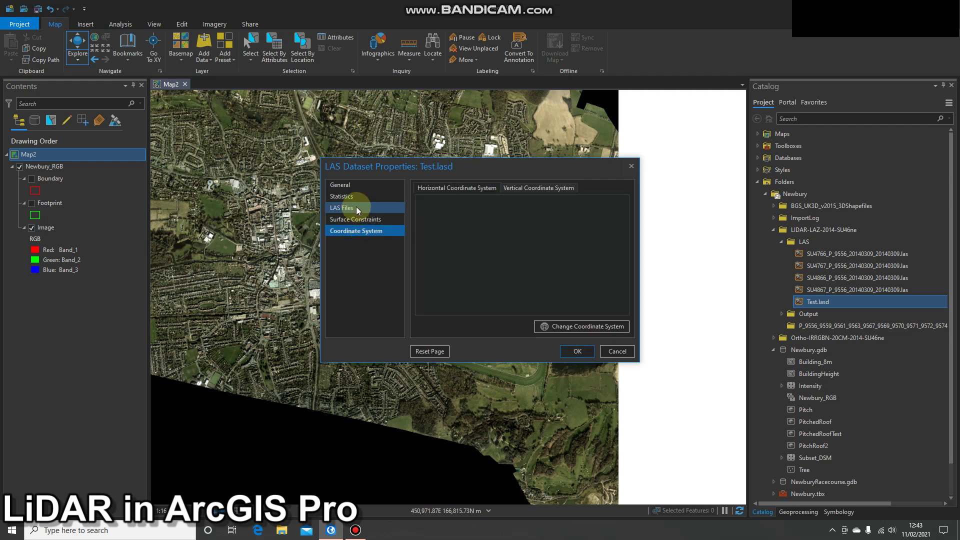
{"action": "left_click", "coordinate": [356, 209]}
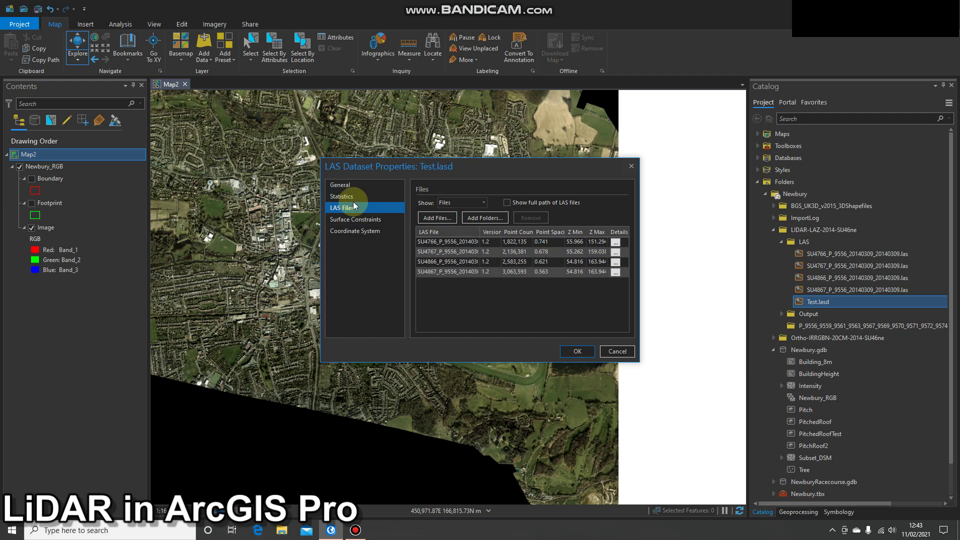
{"action": "left_click", "coordinate": [353, 197]}
{"action": "left_click", "coordinate": [355, 230]}
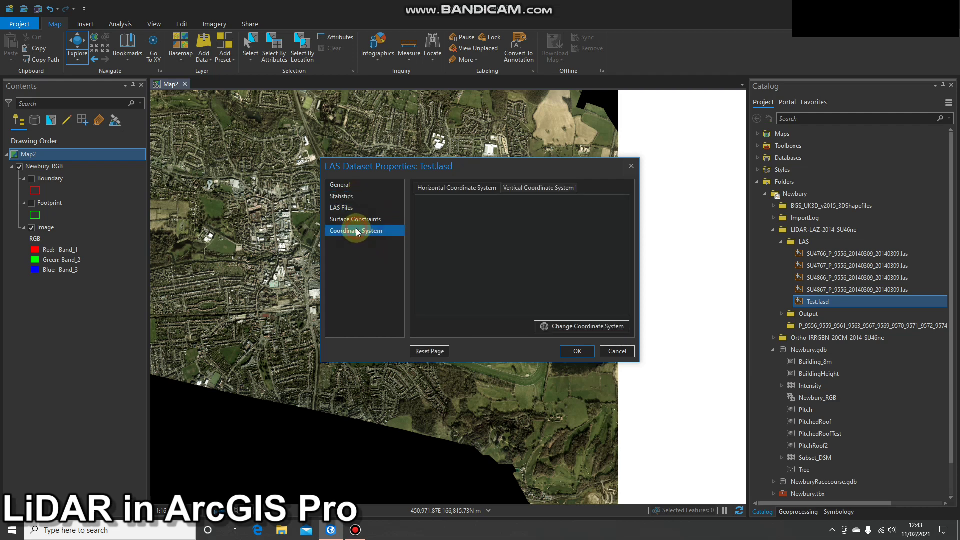
Set Test.lasd's coordinate system to British National Grid and apply it
{"action": "left_click", "coordinate": [544, 326]}
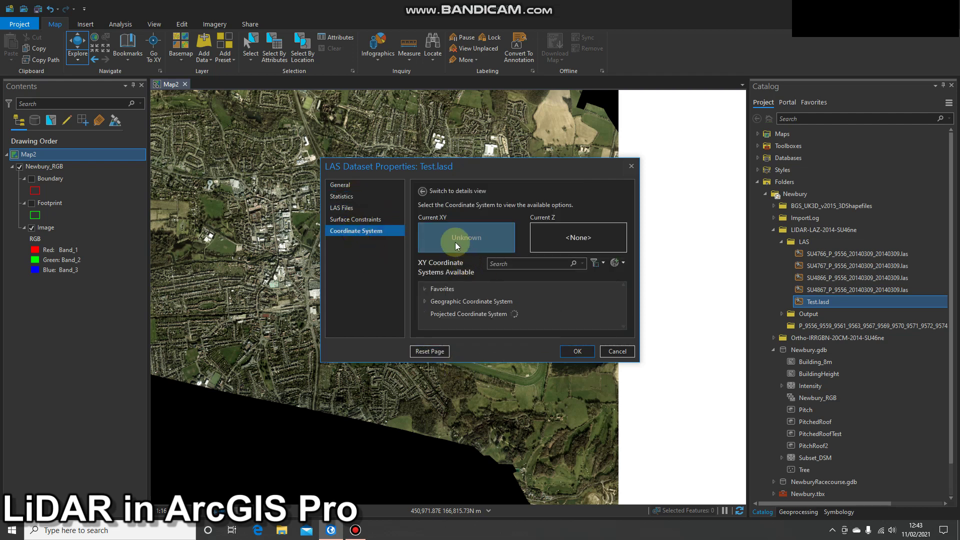
{"action": "double_click", "coordinate": [438, 290]}
{"action": "left_click", "coordinate": [425, 289]}
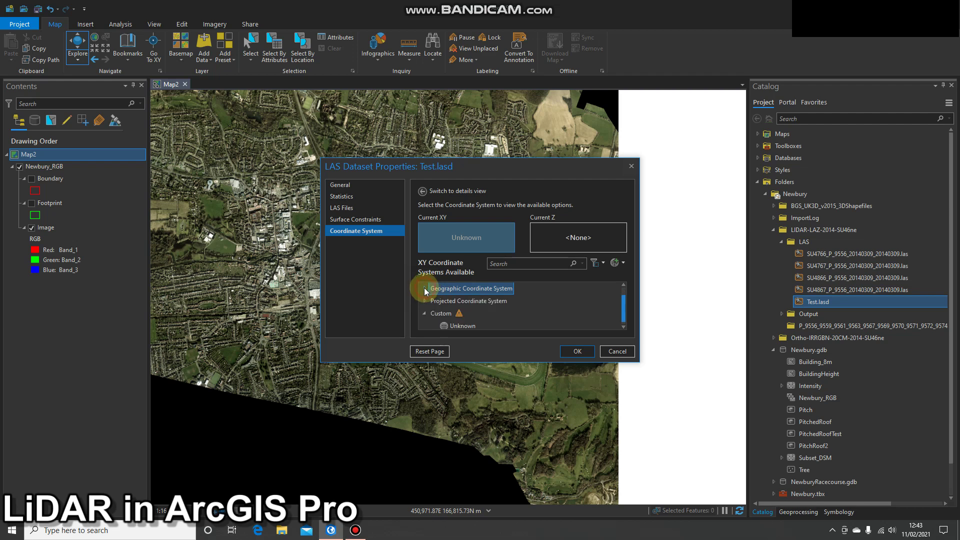
{"action": "left_click", "coordinate": [459, 302]}
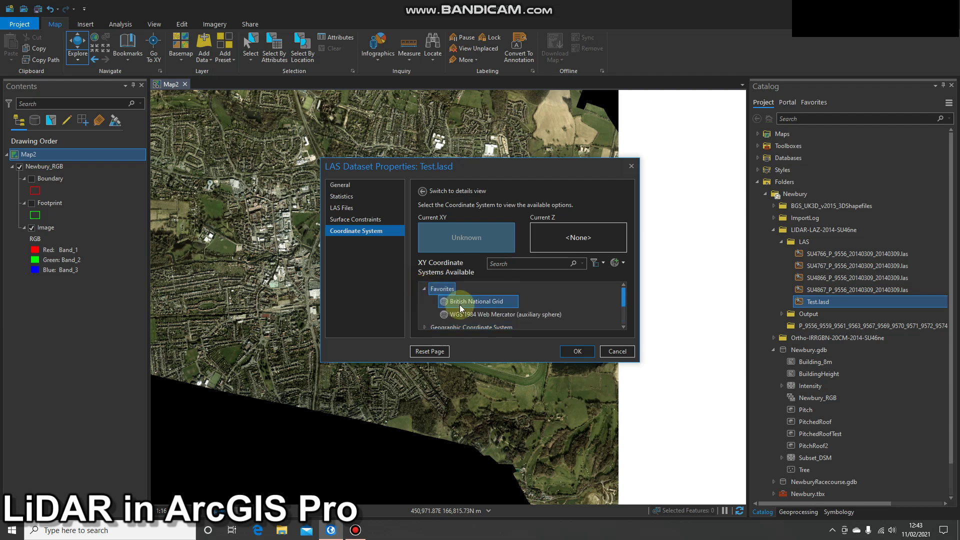
{"action": "left_click", "coordinate": [577, 351]}
Reopen Test.lasd's properties to confirm British National Grid, then close without changes
{"action": "right_click", "coordinate": [816, 303]}
{"action": "left_click", "coordinate": [850, 404]}
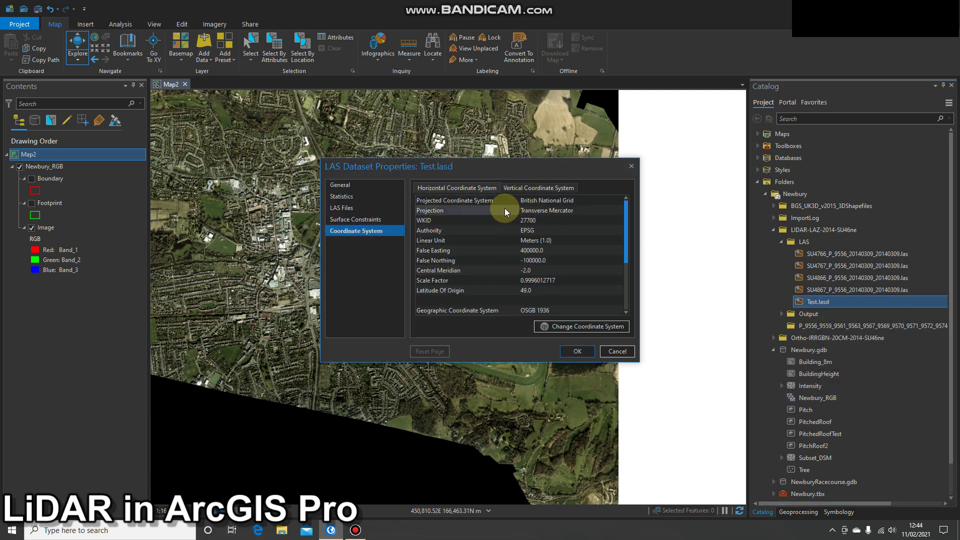
{"action": "left_click", "coordinate": [617, 351]}
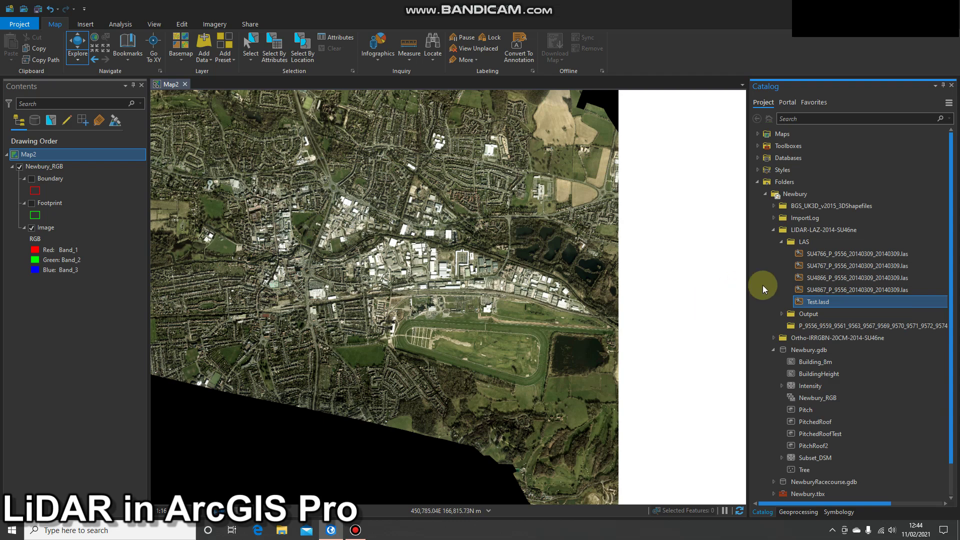
Add Test.lasd to Map2, collapse Newbury_RGB and expand Test.lasd's legend in Contents
{"action": "mouse_move", "coordinate": [816, 301]}
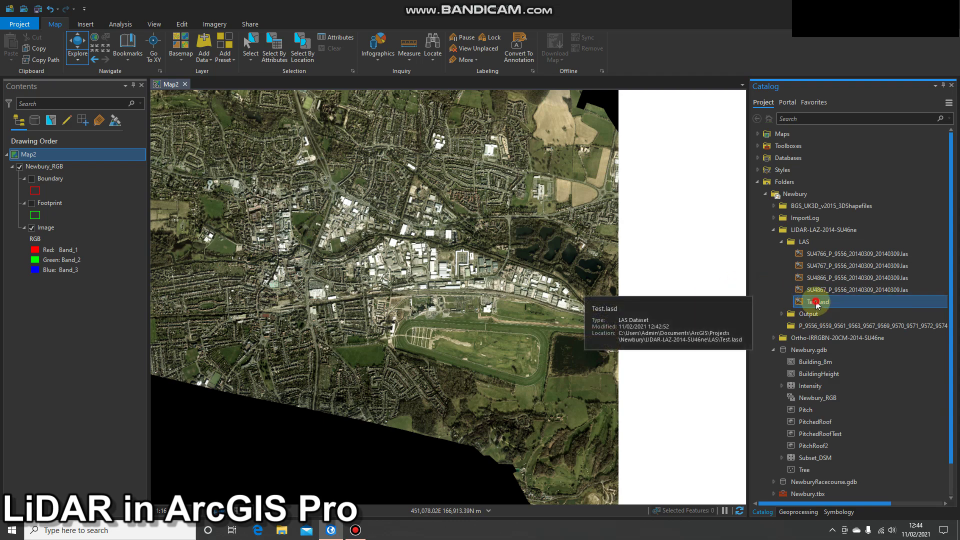
{"action": "left_click_drag", "start_coordinate": [815, 301], "coordinate": [434, 275]}
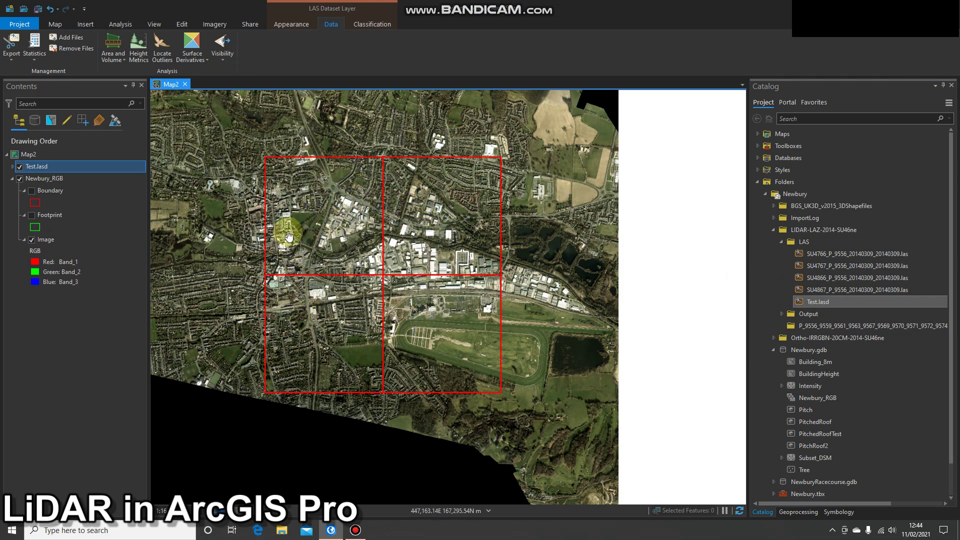
{"action": "left_click", "coordinate": [13, 179]}
{"action": "left_click", "coordinate": [12, 167]}
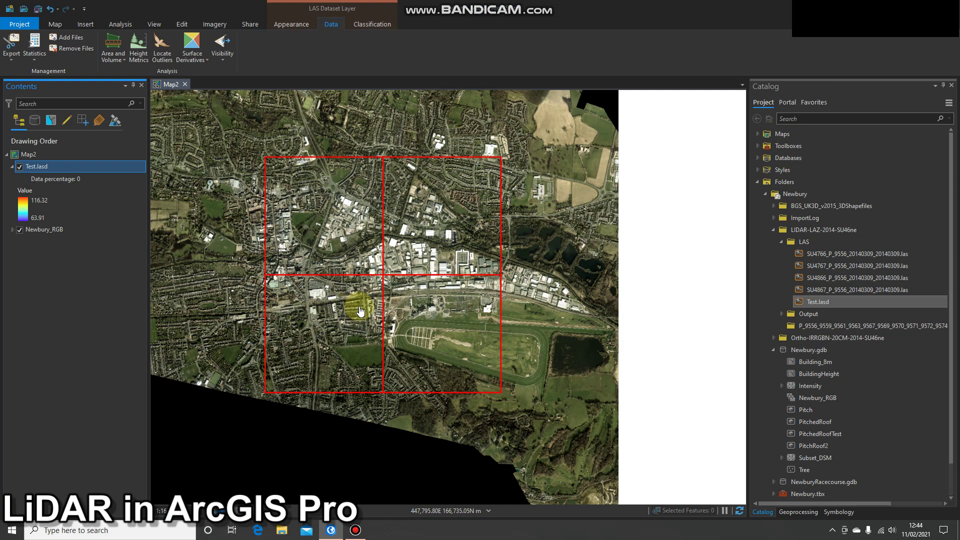
Zoom in on the racecourse buildings until the LiDAR points draw, then back out slightly
{"action": "scroll", "coordinate": [393, 284], "scroll_direction": "up", "scroll_amount": 3}
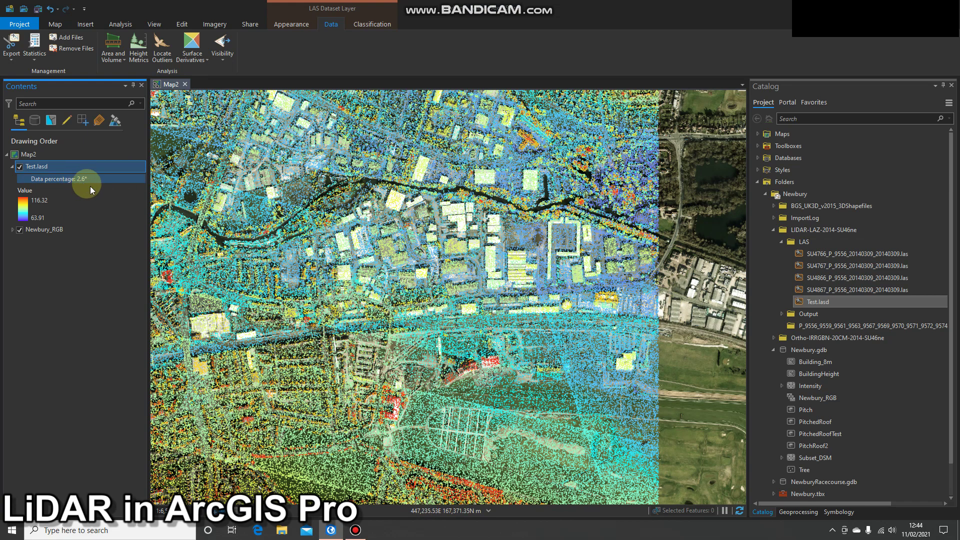
{"action": "scroll", "coordinate": [451, 381], "scroll_direction": "up", "scroll_amount": 2}
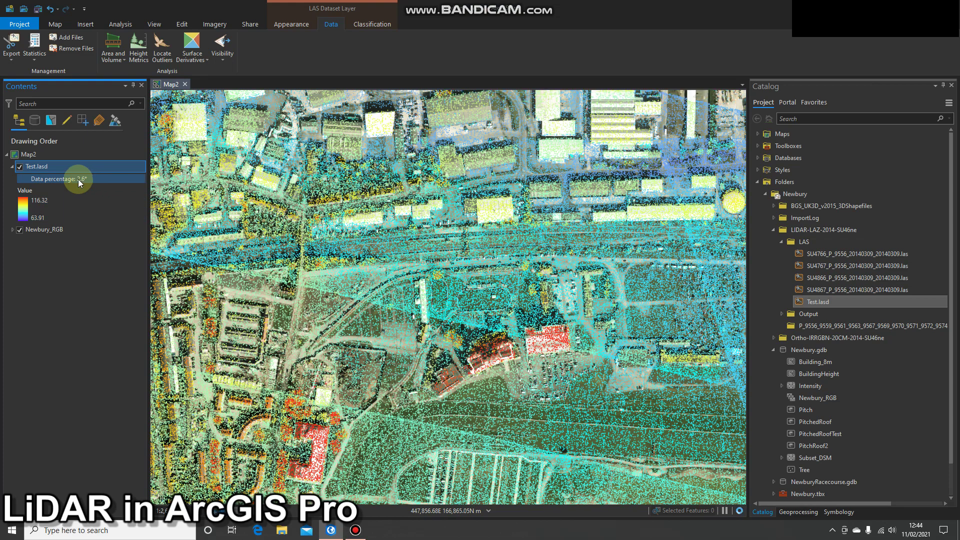
{"action": "scroll", "coordinate": [362, 320], "scroll_direction": "up", "scroll_amount": 4}
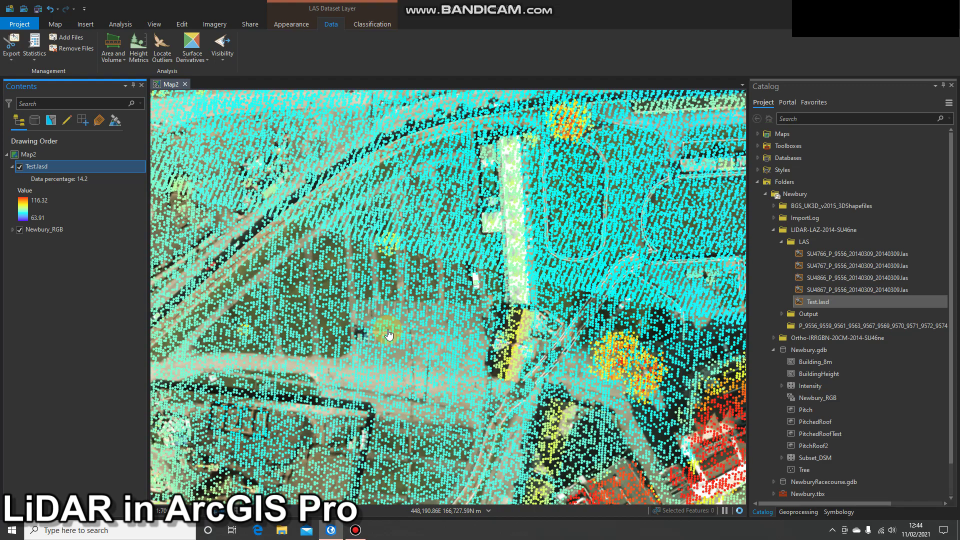
{"action": "scroll", "coordinate": [388, 341], "scroll_direction": "down", "scroll_amount": 3}
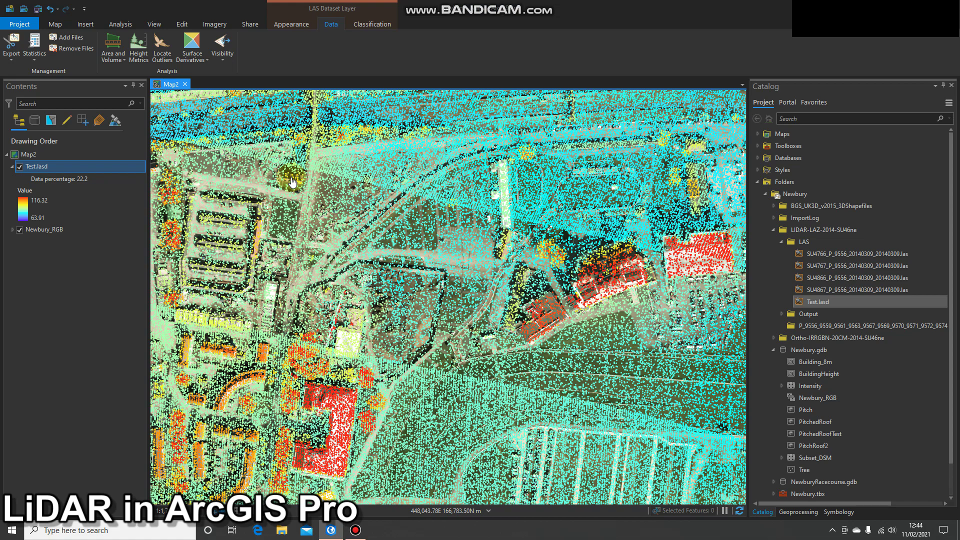
Select the Test.lasd layer and open the Symbology gallery on its Appearance tab
{"action": "left_click", "coordinate": [42, 168]}
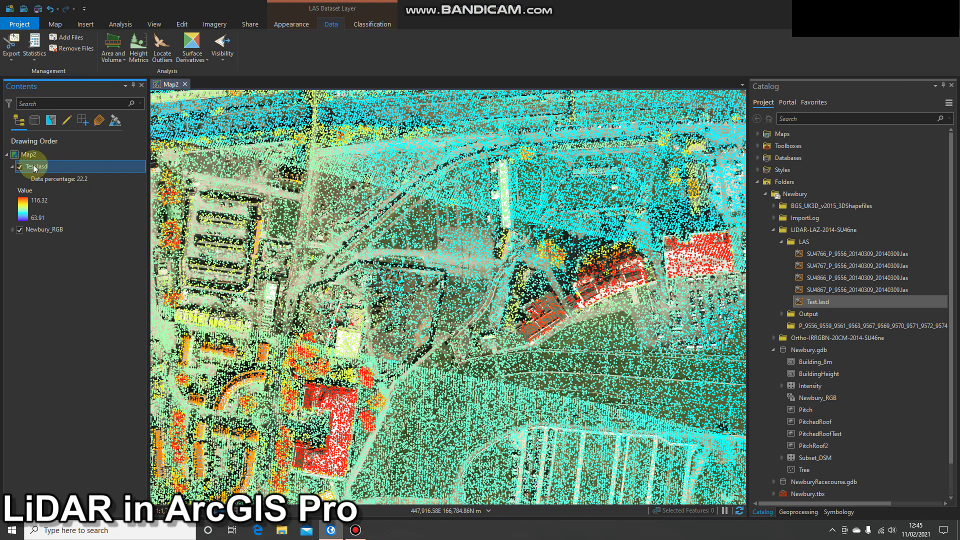
{"action": "key", "text": "Escape"}
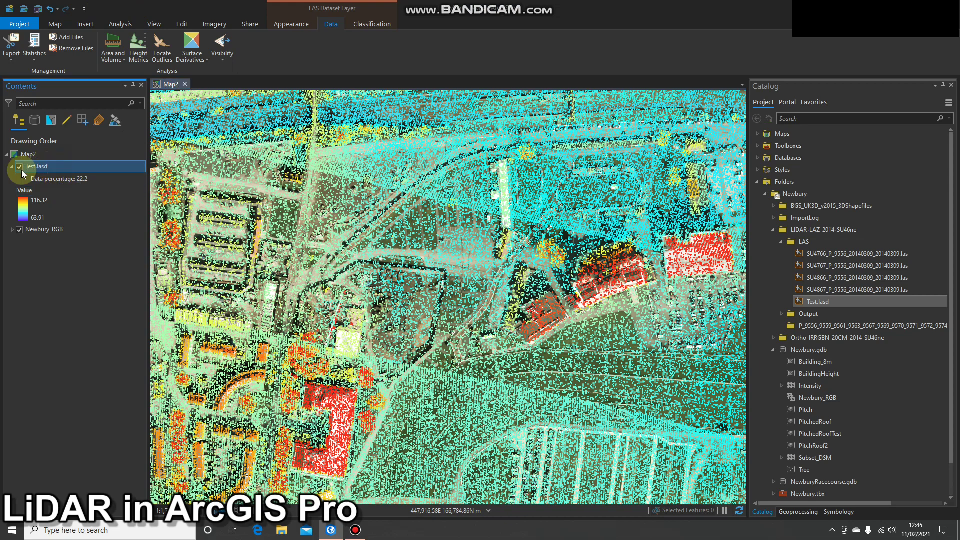
{"action": "left_click", "coordinate": [295, 24]}
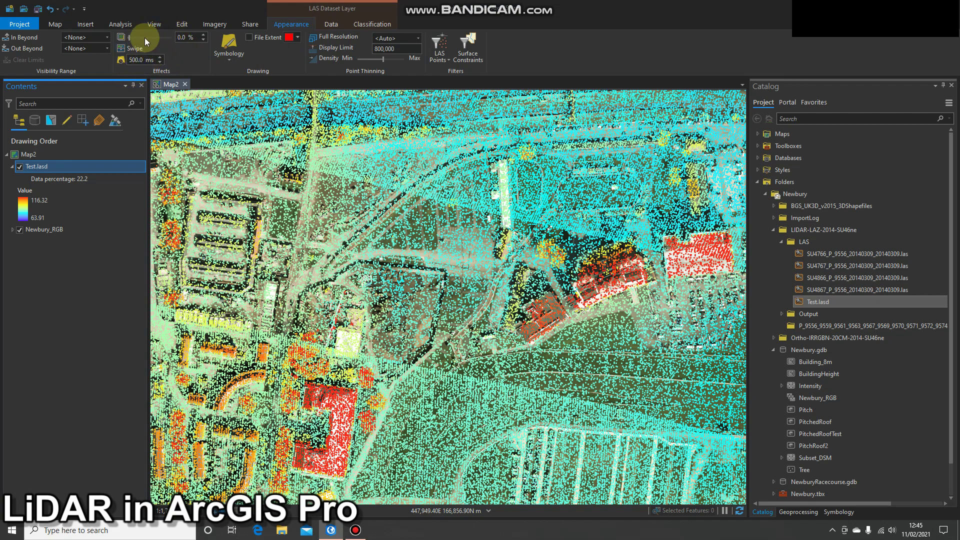
{"action": "left_click", "coordinate": [234, 61]}
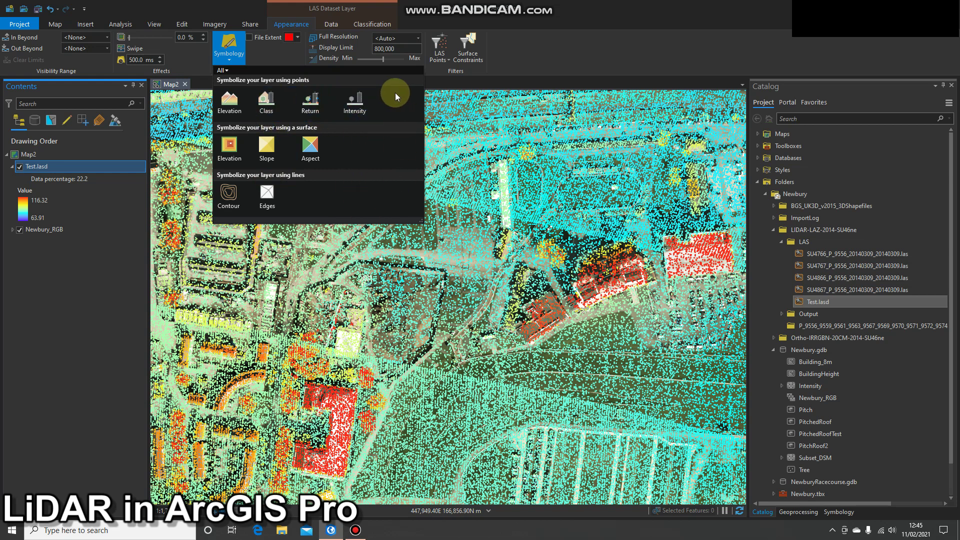
Symbolize the points by Elevation and inspect one LiDAR point's attributes pop-up
{"action": "left_click", "coordinate": [229, 103]}
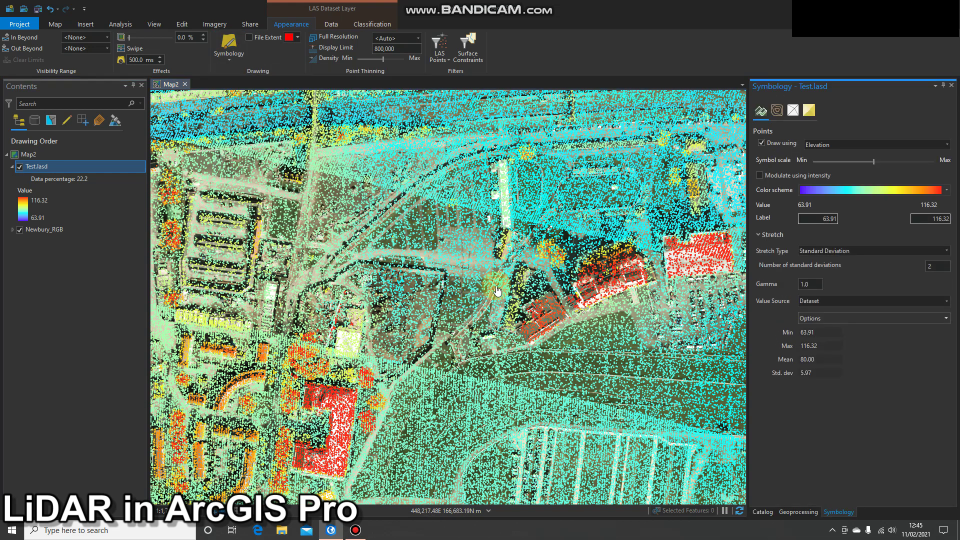
{"action": "left_click", "coordinate": [527, 304]}
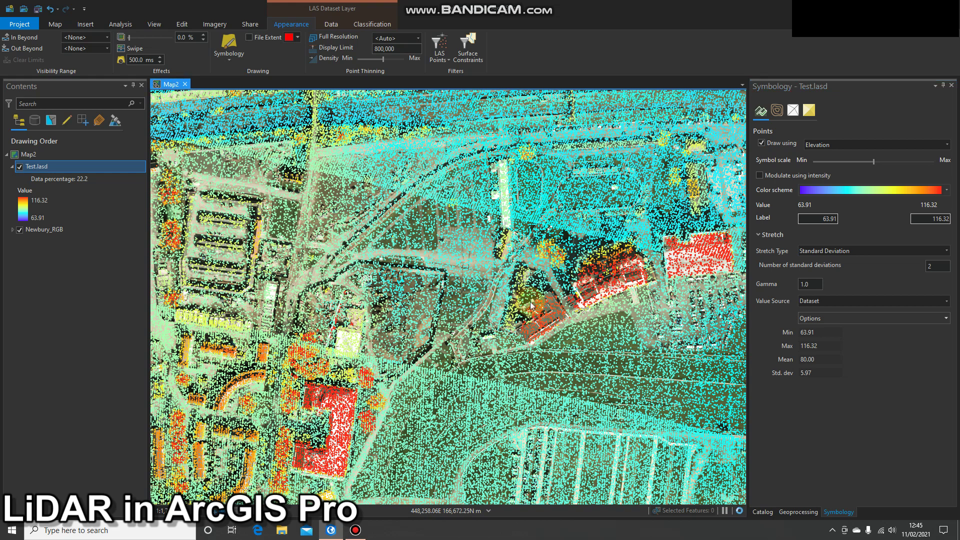
{"action": "scroll", "coordinate": [591, 345], "scroll_direction": "down", "scroll_amount": 1}
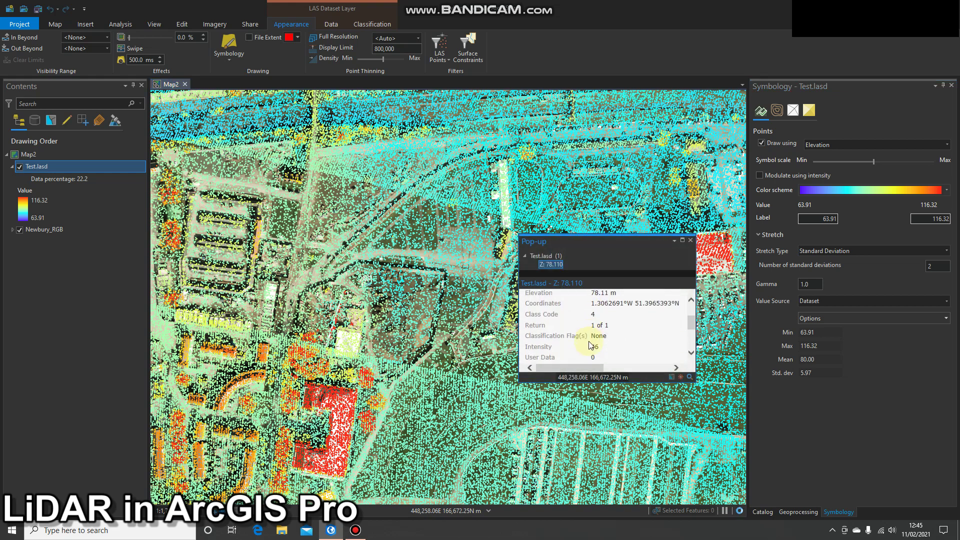
Close the pop-up and recolour the points by Class
{"action": "left_click", "coordinate": [690, 240]}
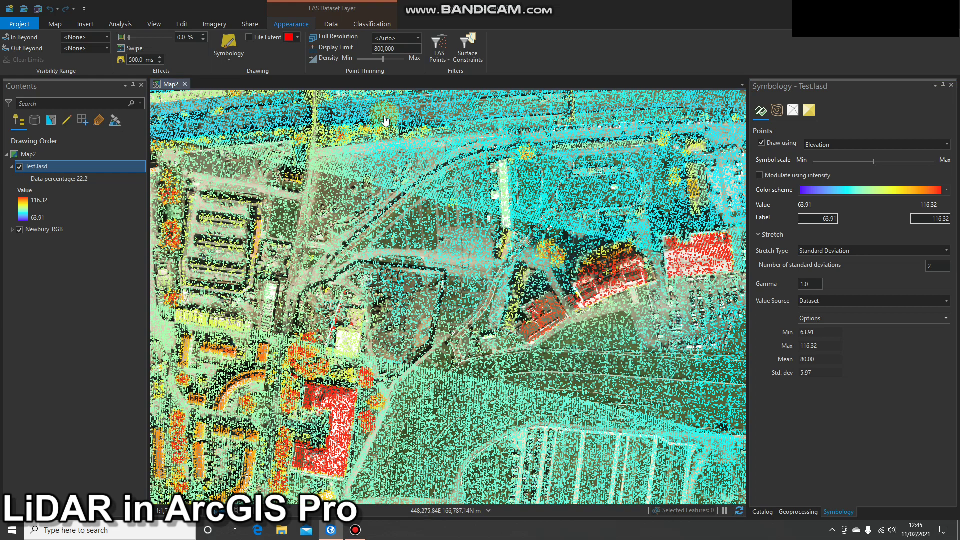
{"action": "left_click", "coordinate": [229, 50]}
{"action": "left_click", "coordinate": [267, 102]}
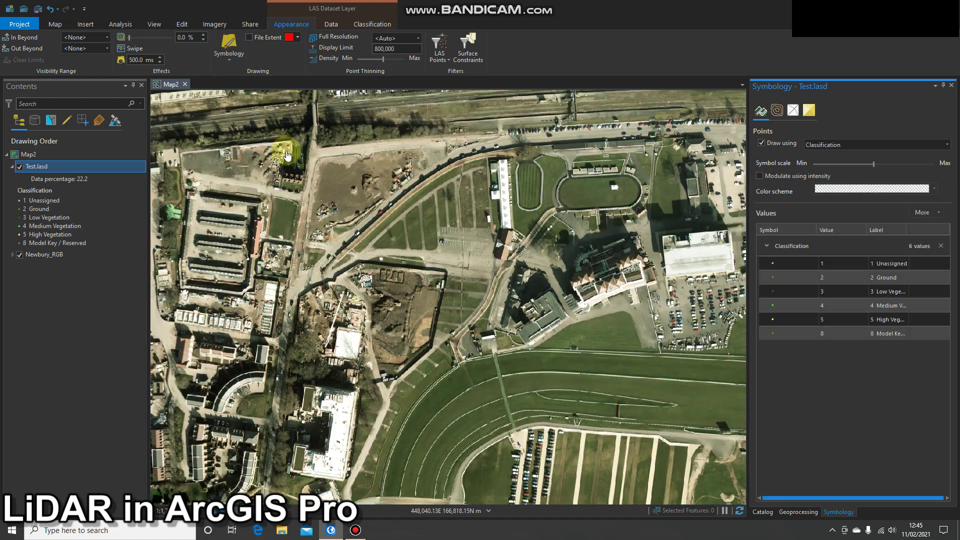
Zoom in and pan across the classified ground and tree rows, then reopen the Symbology gallery
{"action": "left_click", "coordinate": [274, 389]}
{"action": "scroll", "coordinate": [296, 247], "scroll_direction": "up", "scroll_amount": 3}
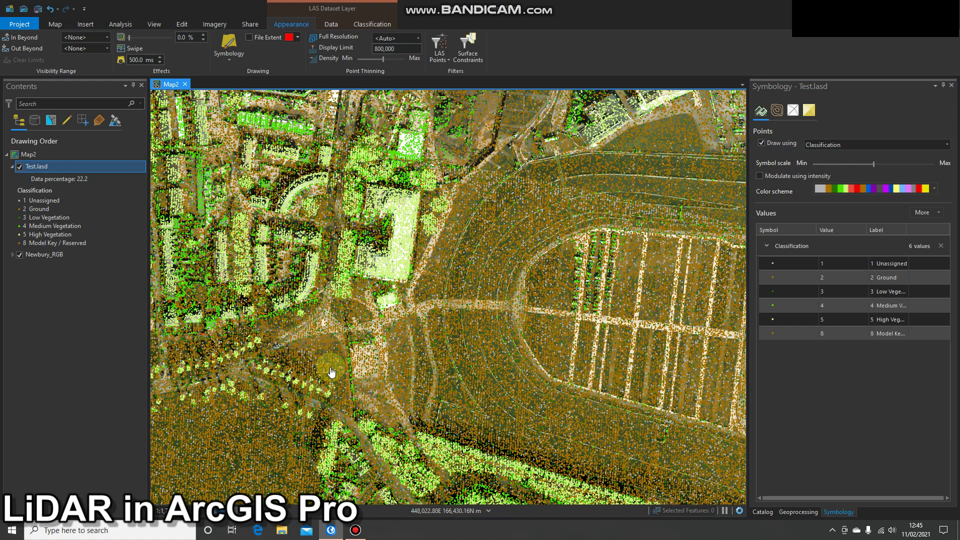
{"action": "scroll", "coordinate": [394, 273], "scroll_direction": "up", "scroll_amount": 2}
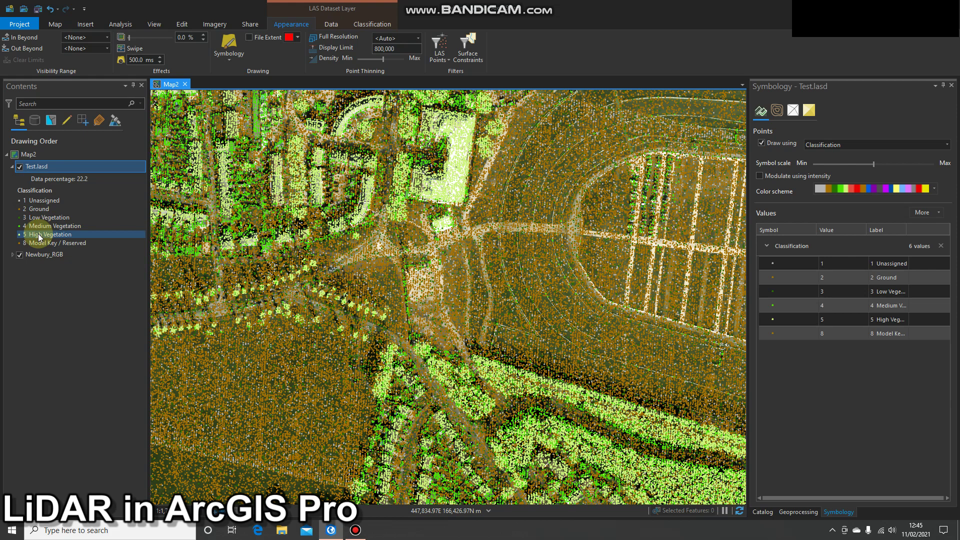
{"action": "left_click_drag", "start_coordinate": [456, 187], "coordinate": [554, 240]}
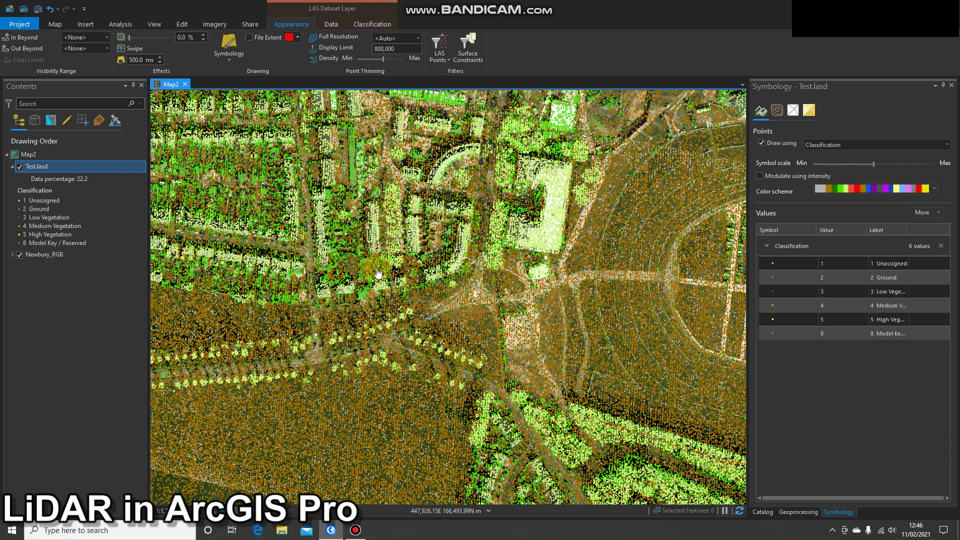
{"action": "left_click", "coordinate": [229, 53]}
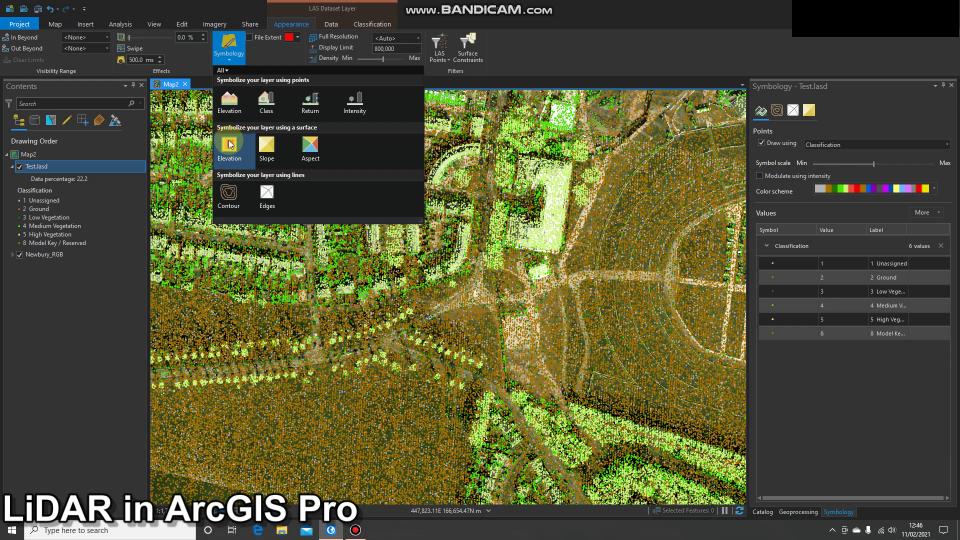
Render Test.lasd as a 9-class elevation surface (54.82–163.94) and zoom around the buildings
{"action": "left_click", "coordinate": [232, 148]}
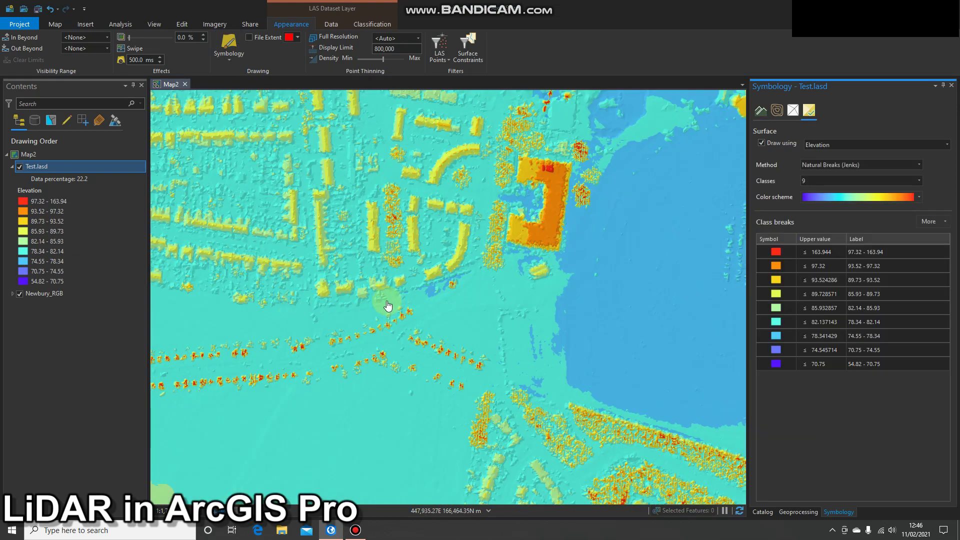
{"action": "scroll", "coordinate": [388, 307], "scroll_direction": "down", "scroll_amount": 1}
{"action": "scroll", "coordinate": [378, 310], "scroll_direction": "down", "scroll_amount": 1}
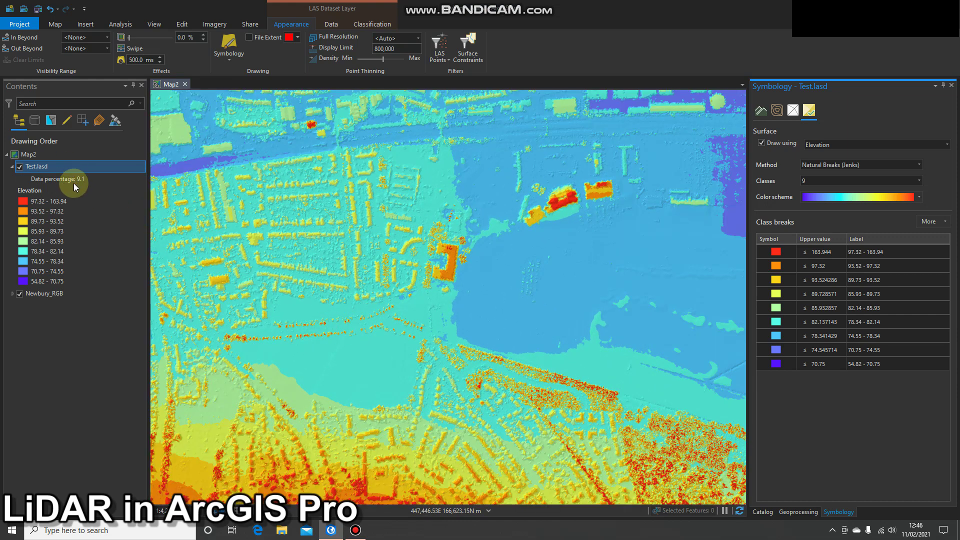
{"action": "scroll", "coordinate": [300, 324], "scroll_direction": "up", "scroll_amount": 1}
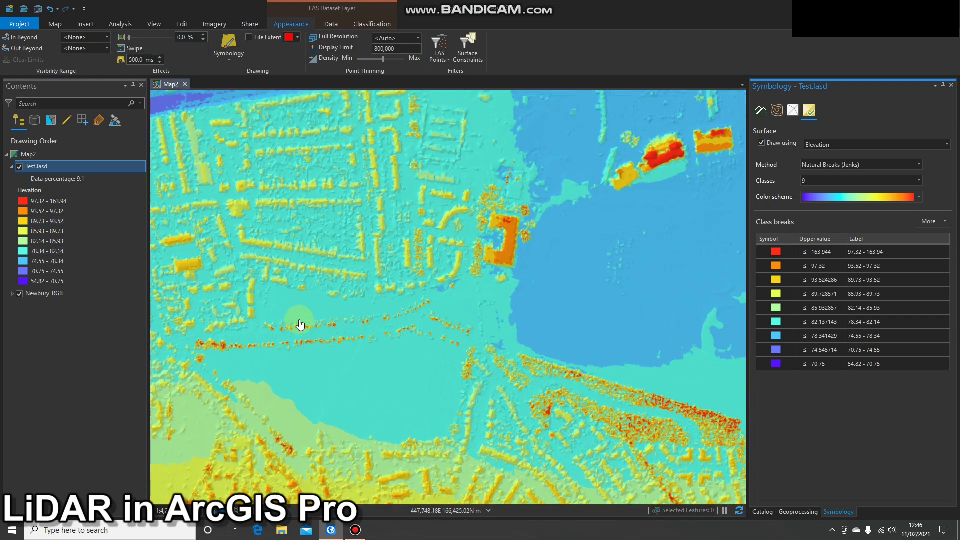
{"action": "scroll", "coordinate": [381, 280], "scroll_direction": "up", "scroll_amount": 2}
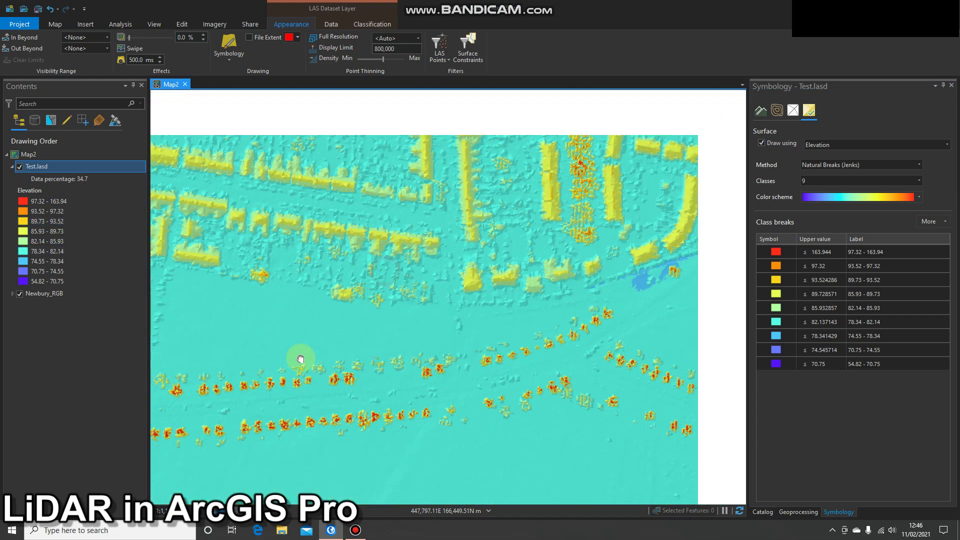
{"action": "scroll", "coordinate": [514, 257], "scroll_direction": "up", "scroll_amount": 2}
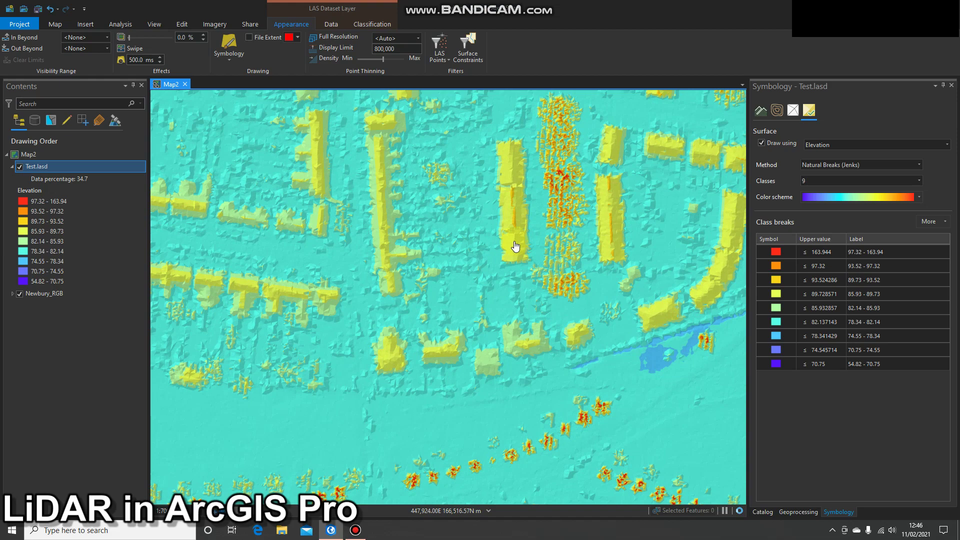
{"action": "scroll", "coordinate": [515, 244], "scroll_direction": "up", "scroll_amount": 2}
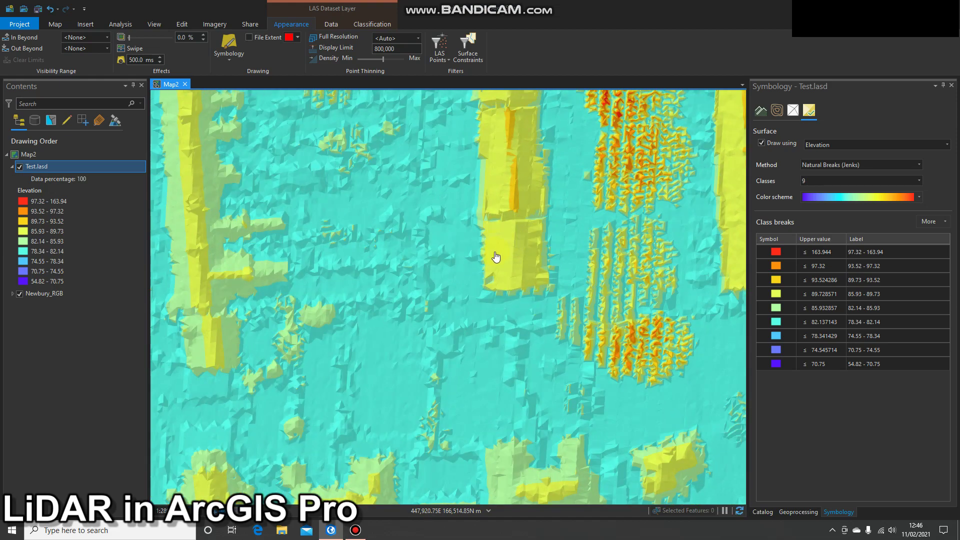
{"action": "scroll", "coordinate": [495, 255], "scroll_direction": "down", "scroll_amount": 1}
{"action": "left_click", "coordinate": [230, 59]}
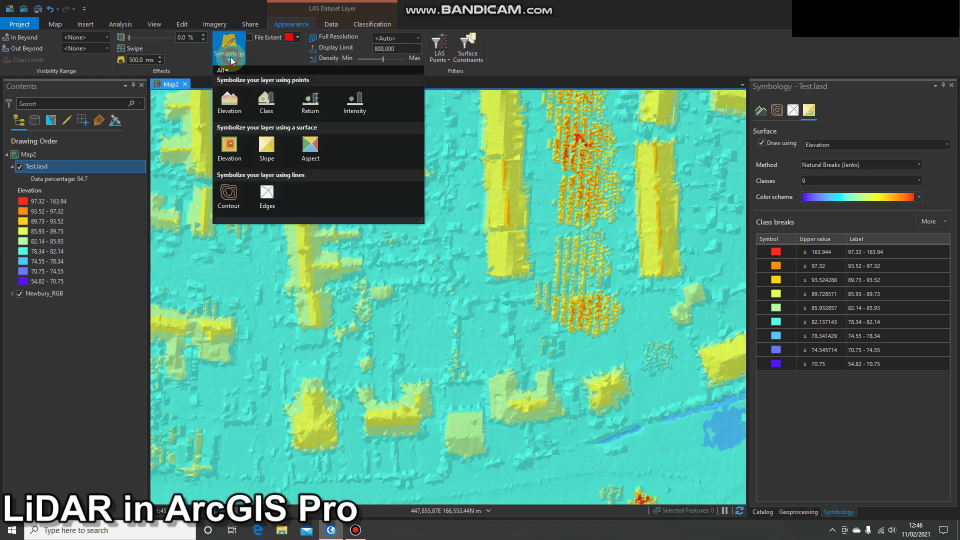
Show Test.lasd as a slope surface, then as a 10-class aspect surface from Flat to North
{"action": "left_click", "coordinate": [266, 148]}
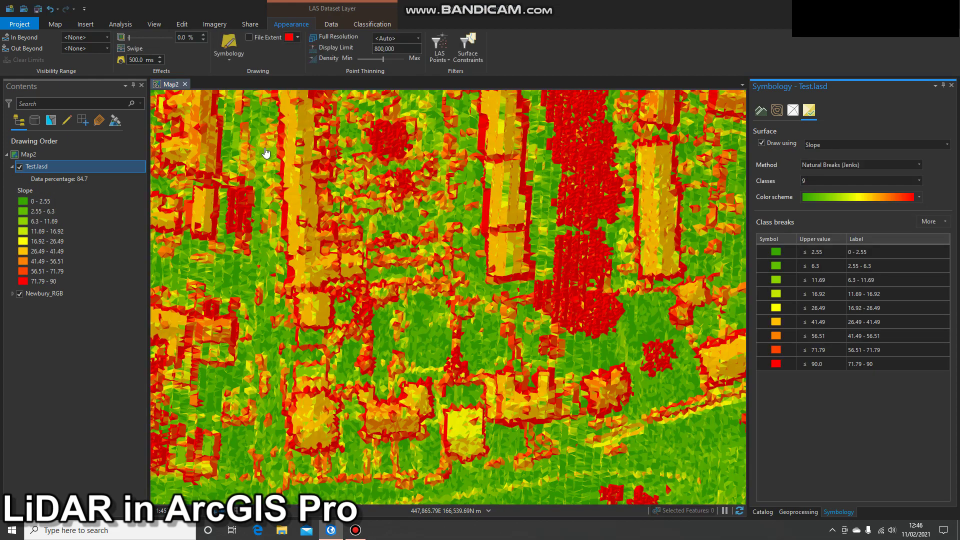
{"action": "left_click", "coordinate": [229, 52]}
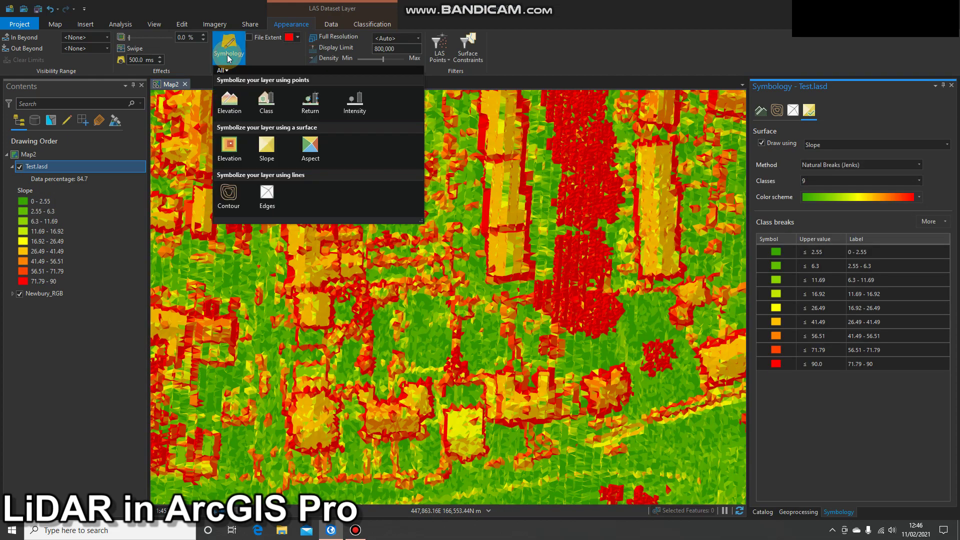
{"action": "left_click", "coordinate": [311, 147]}
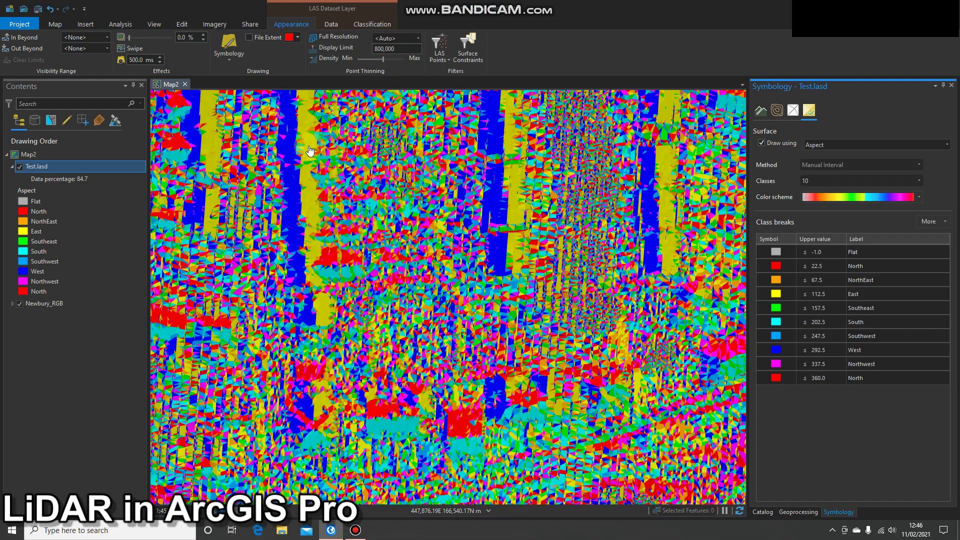
{"action": "scroll", "coordinate": [357, 244], "scroll_direction": "down", "scroll_amount": 2}
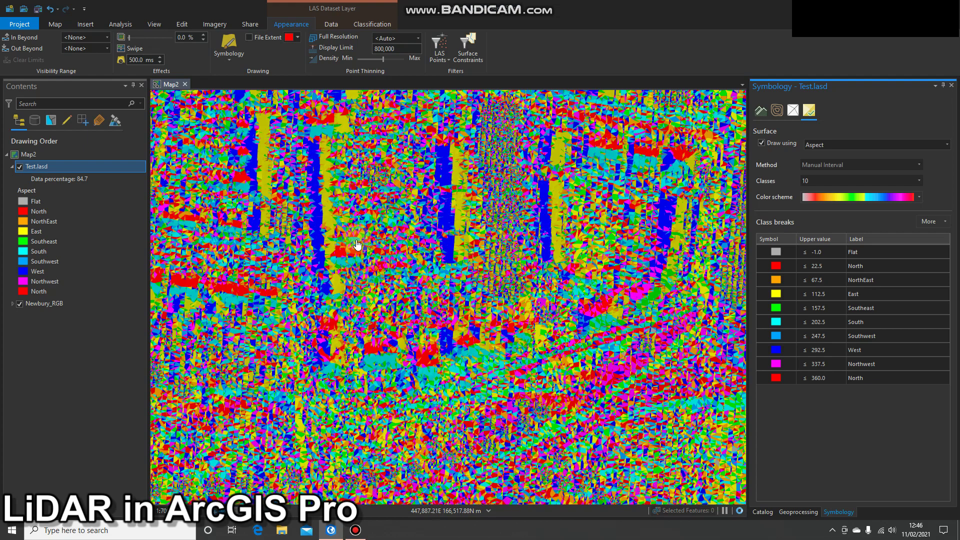
{"action": "scroll", "coordinate": [356, 244], "scroll_direction": "up", "scroll_amount": 2}
{"action": "left_click", "coordinate": [229, 50]}
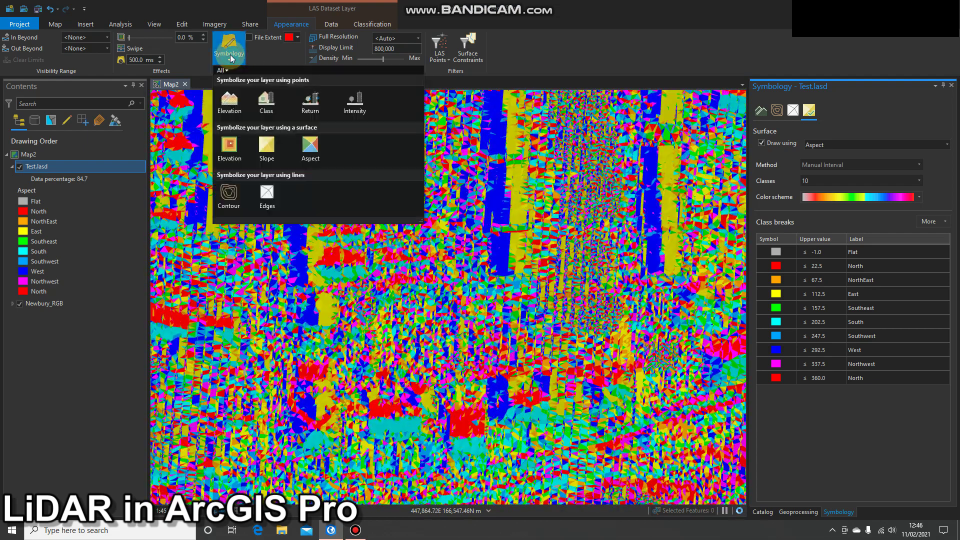
Colour the Test.lasd points by return number (1–4) and zoom in and out to inspect them
{"action": "left_click", "coordinate": [318, 110]}
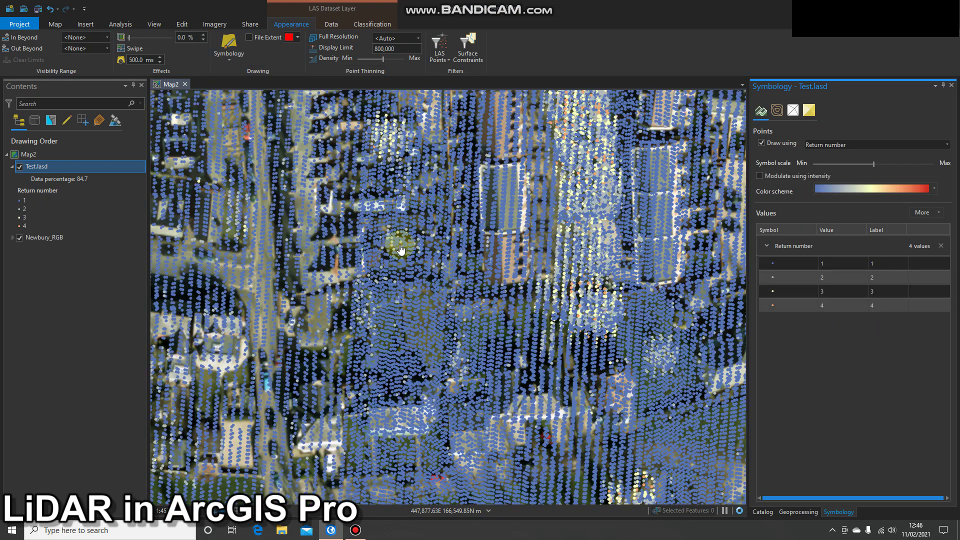
{"action": "scroll", "coordinate": [364, 278], "scroll_direction": "up", "scroll_amount": 3}
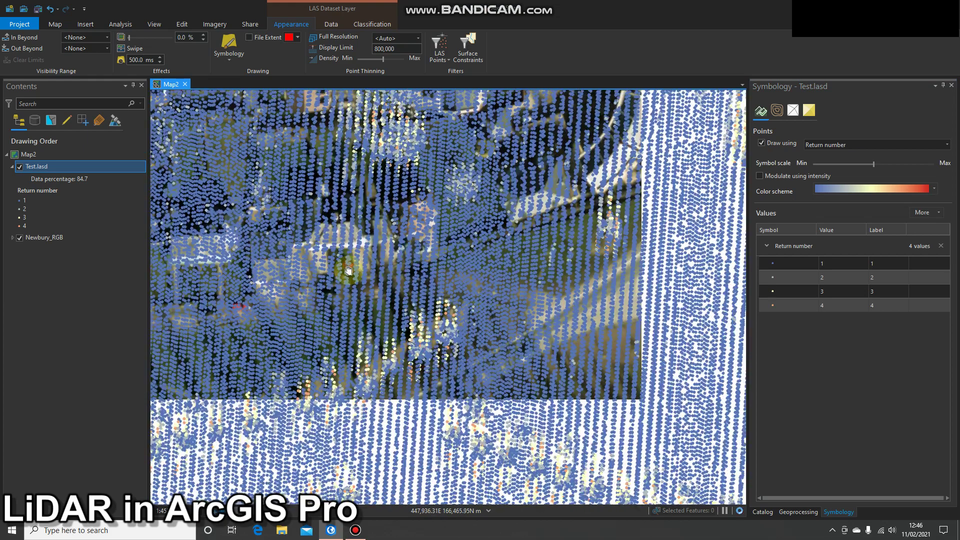
{"action": "scroll", "coordinate": [440, 295], "scroll_direction": "down", "scroll_amount": 2}
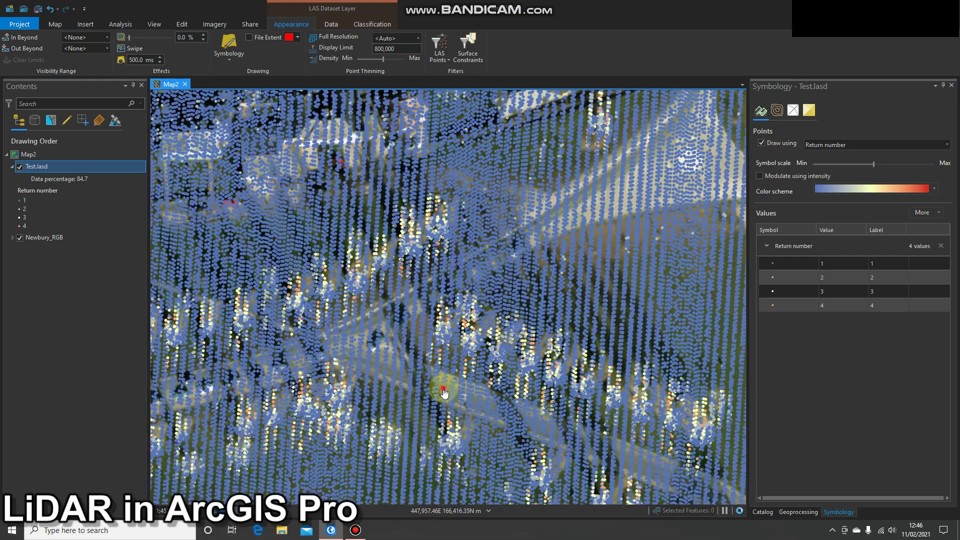
{"action": "scroll", "coordinate": [502, 287], "scroll_direction": "up", "scroll_amount": 2}
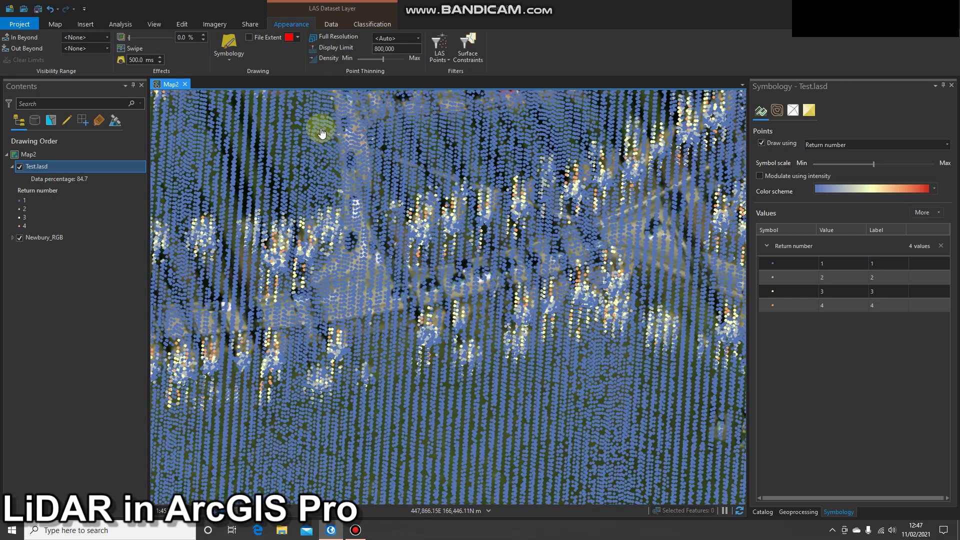
{"action": "left_click", "coordinate": [233, 46]}
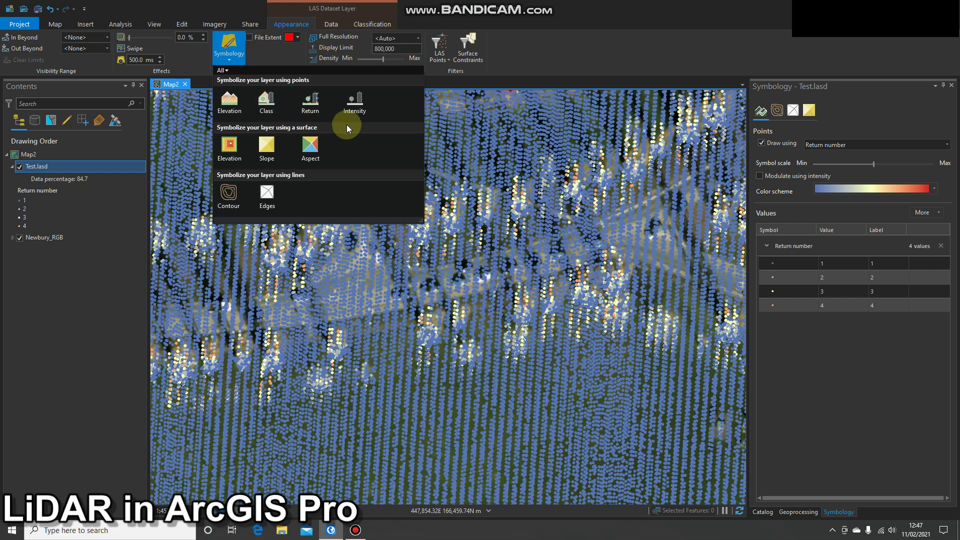
Preview Test.lasd as greyscale intensity, then contour lines, then triangle edges
{"action": "left_click", "coordinate": [356, 114]}
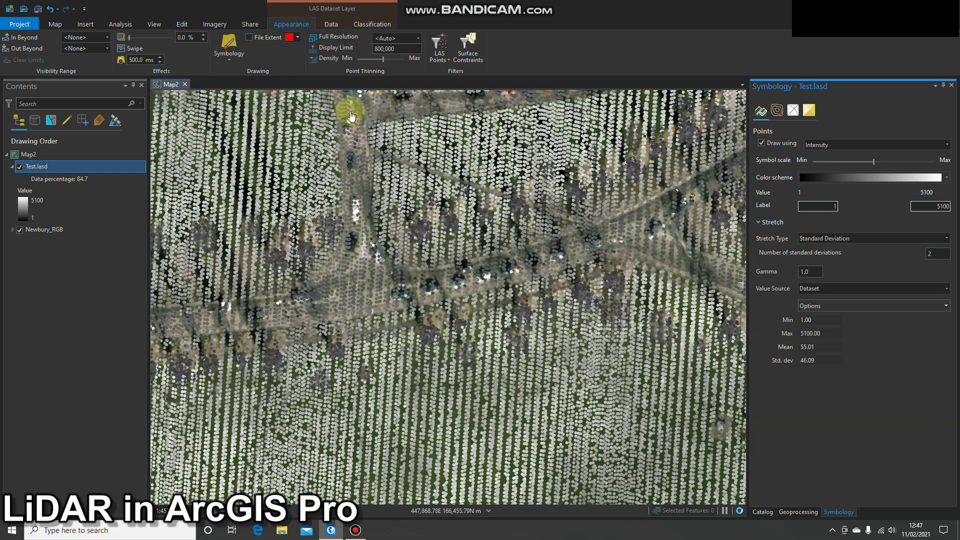
{"action": "left_click", "coordinate": [229, 48]}
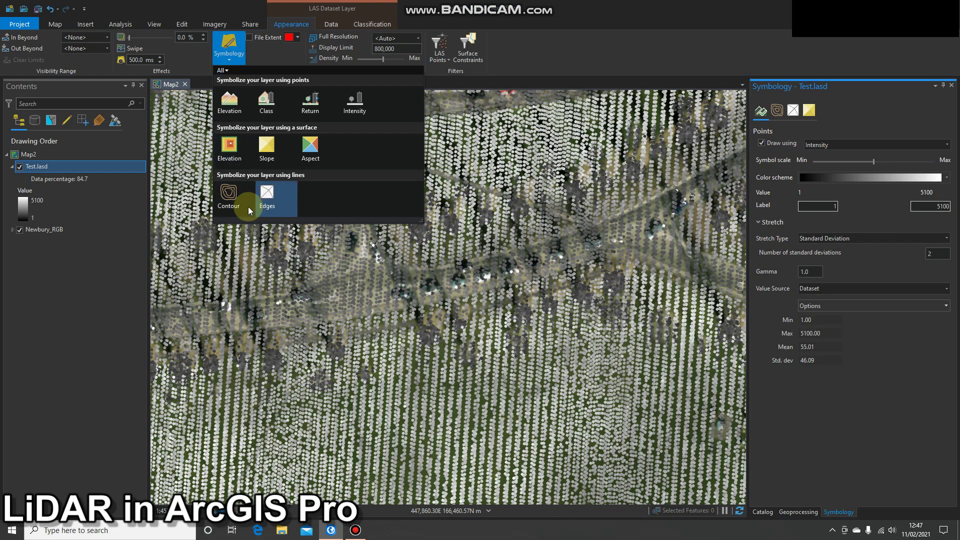
{"action": "left_click", "coordinate": [223, 193]}
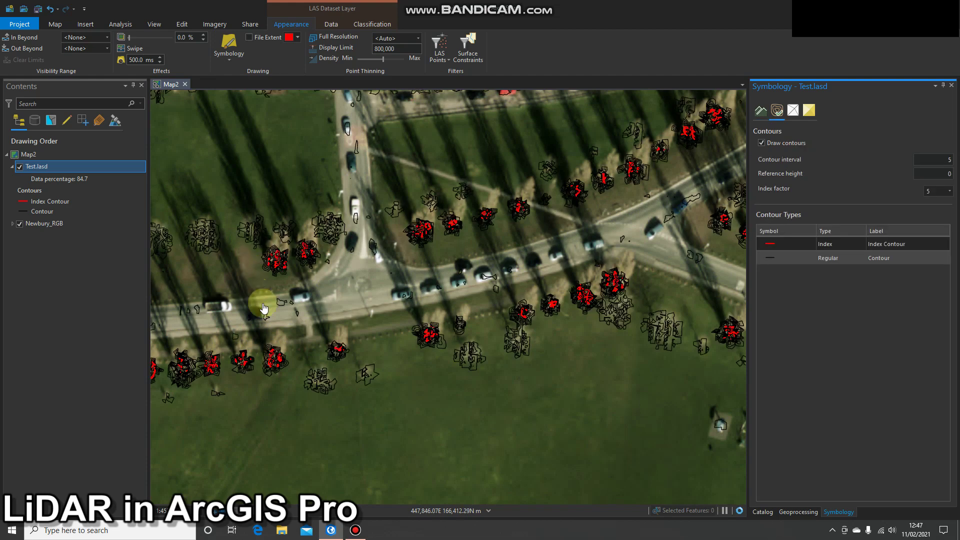
{"action": "left_click_drag", "start_coordinate": [253, 236], "coordinate": [531, 336]}
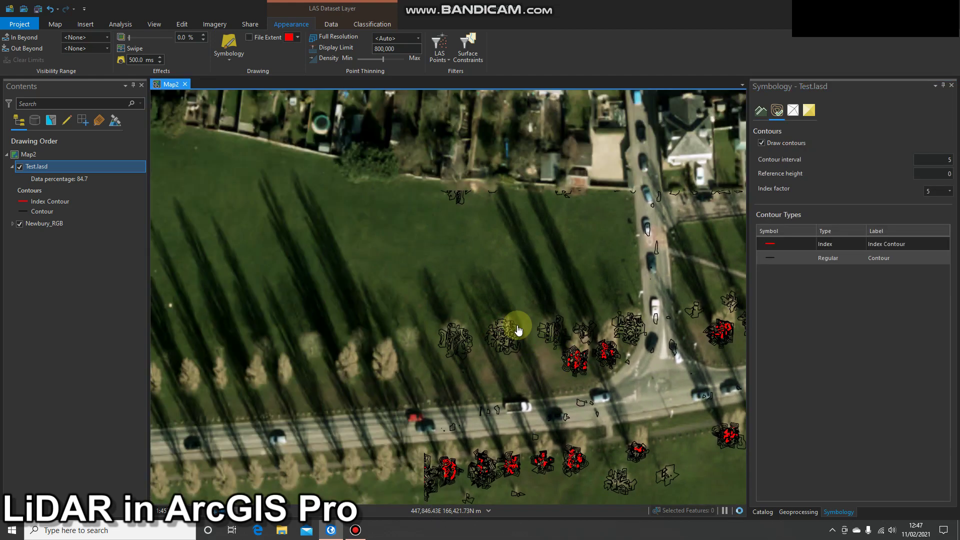
{"action": "left_click", "coordinate": [230, 50]}
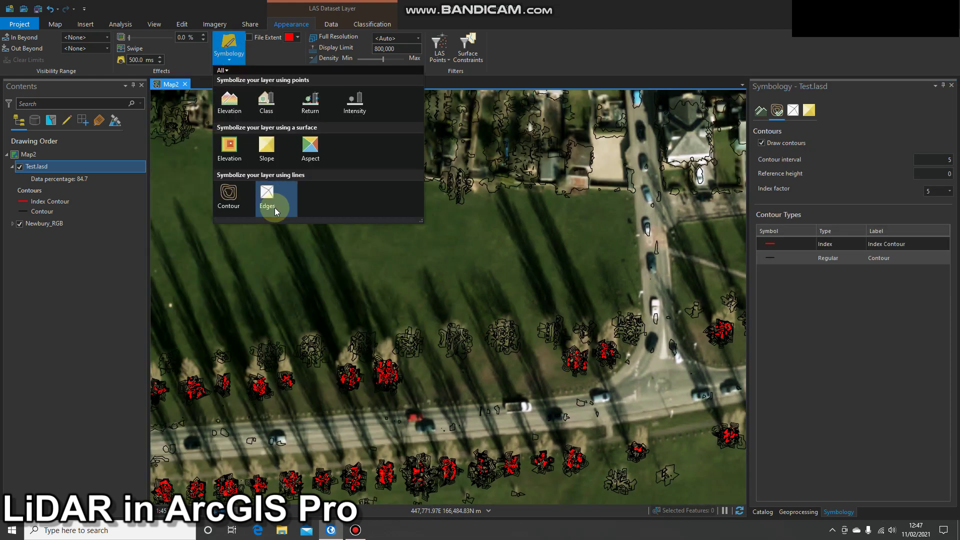
{"action": "left_click", "coordinate": [268, 202]}
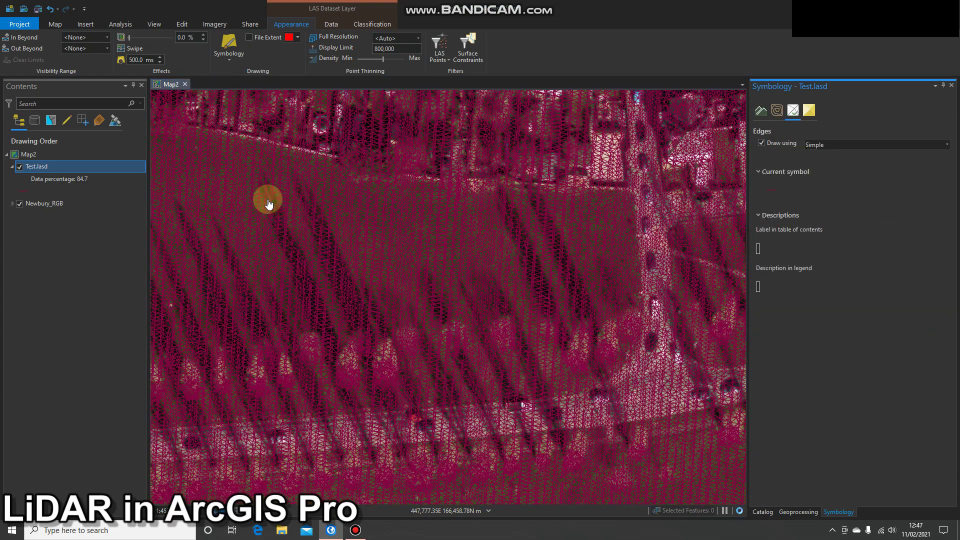
Switch to elevation-coloured points, then an elevation surface with 9 Natural Breaks classes
{"action": "left_click", "coordinate": [229, 50]}
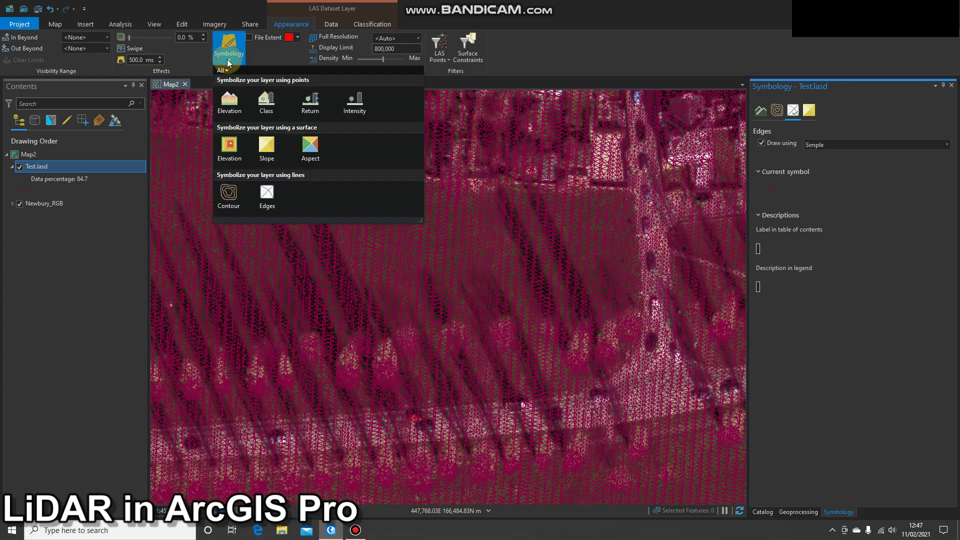
{"action": "left_click", "coordinate": [232, 109]}
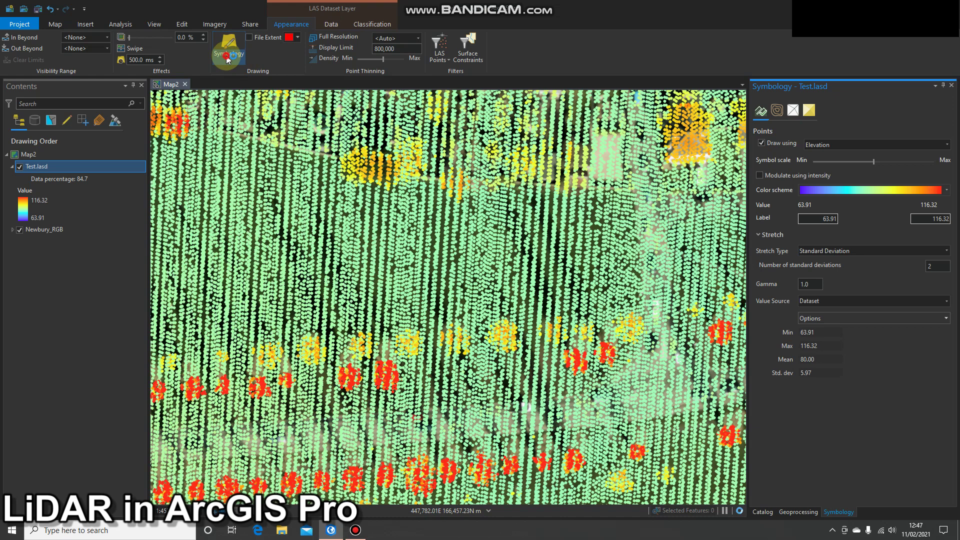
{"action": "left_click", "coordinate": [229, 50]}
{"action": "left_click", "coordinate": [230, 147]}
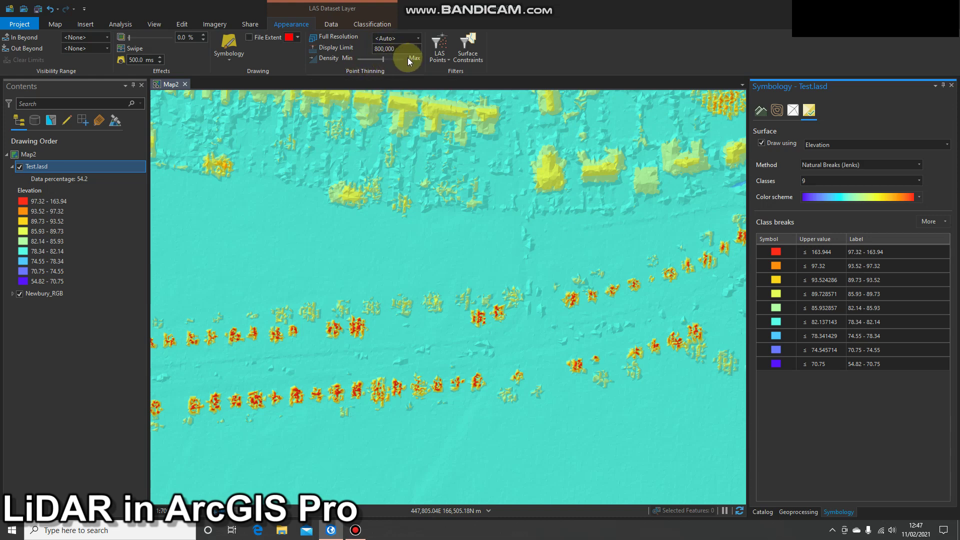
{"action": "left_click_drag", "start_coordinate": [417, 215], "coordinate": [380, 194]}
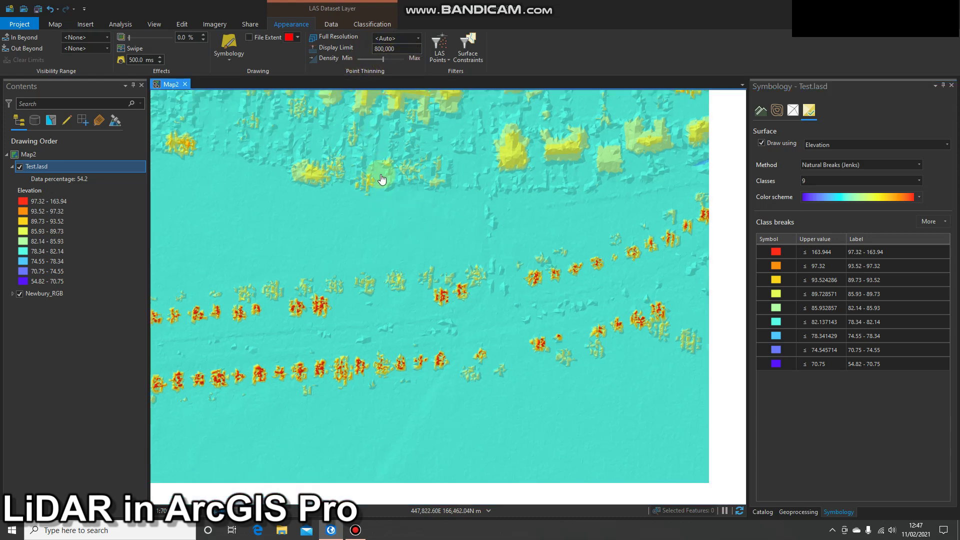
Filter Test.lasd to ground points only, pan around, then return to all points
{"action": "left_click", "coordinate": [443, 60]}
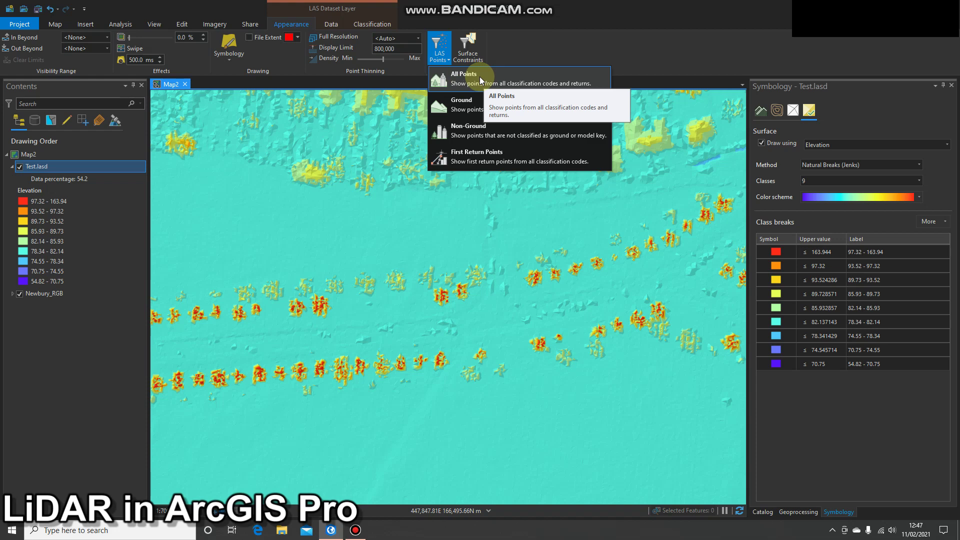
{"action": "left_click", "coordinate": [476, 108]}
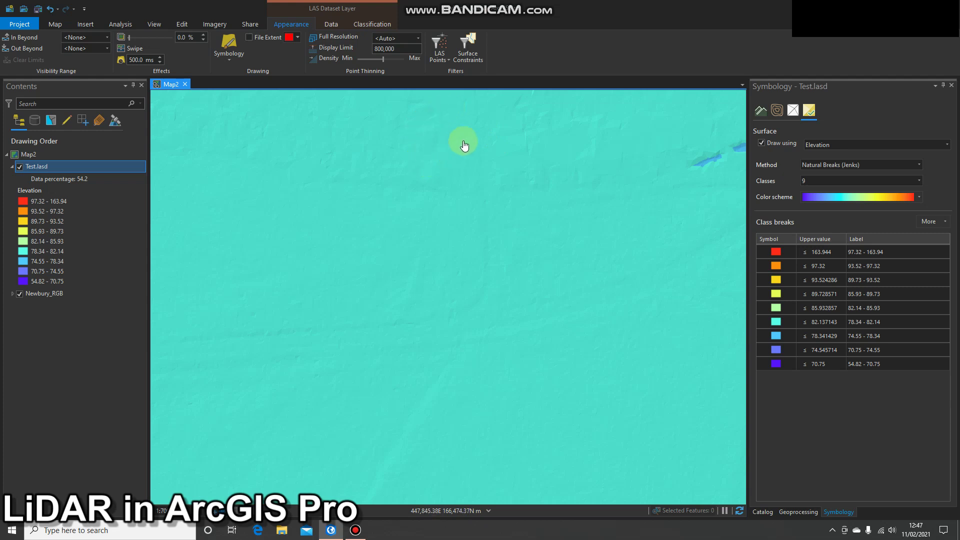
{"action": "left_click_drag", "start_coordinate": [533, 287], "coordinate": [190, 310]}
{"action": "left_click_drag", "start_coordinate": [539, 235], "coordinate": [394, 294]}
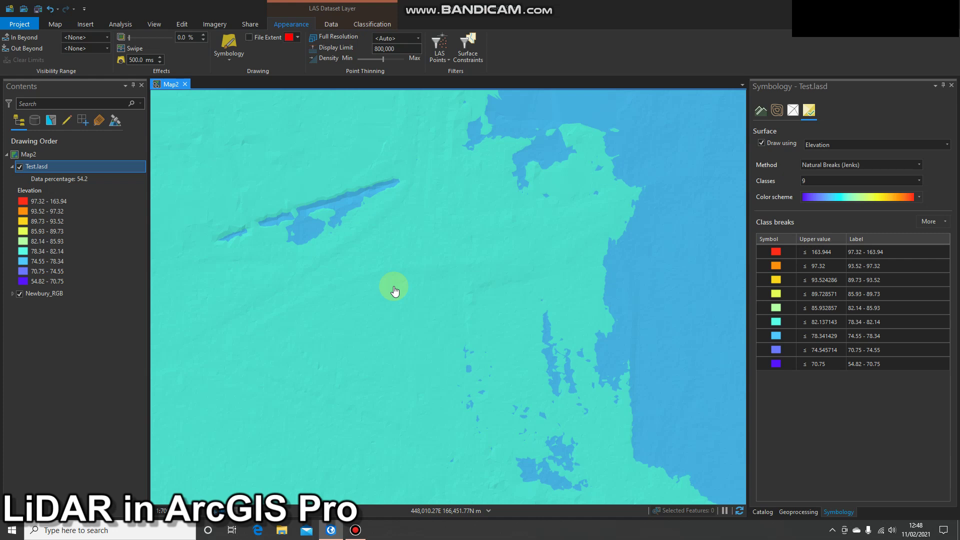
{"action": "left_click", "coordinate": [440, 55]}
{"action": "left_click", "coordinate": [472, 79]}
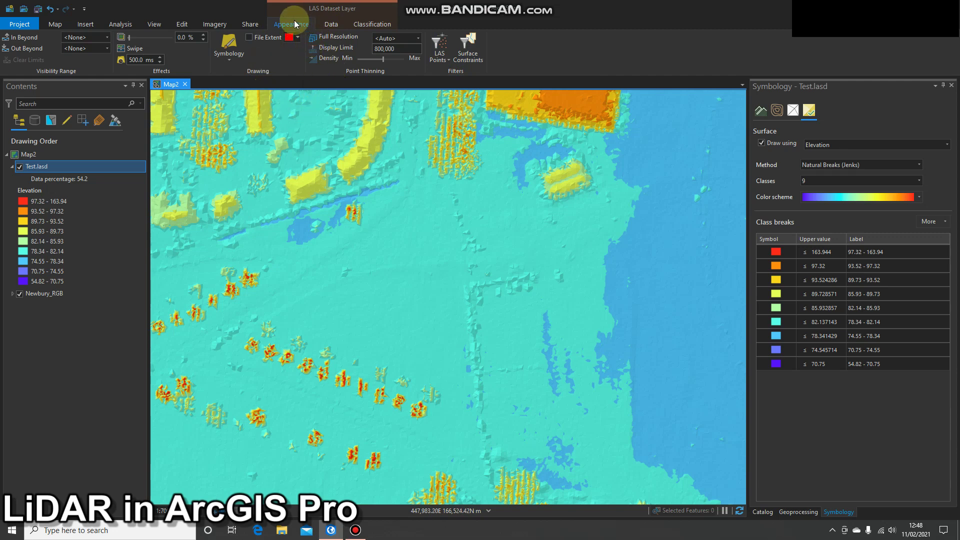
Open the LAS Height Metrics tool from the Data tab after browsing export and statistics options
{"action": "left_click", "coordinate": [332, 25]}
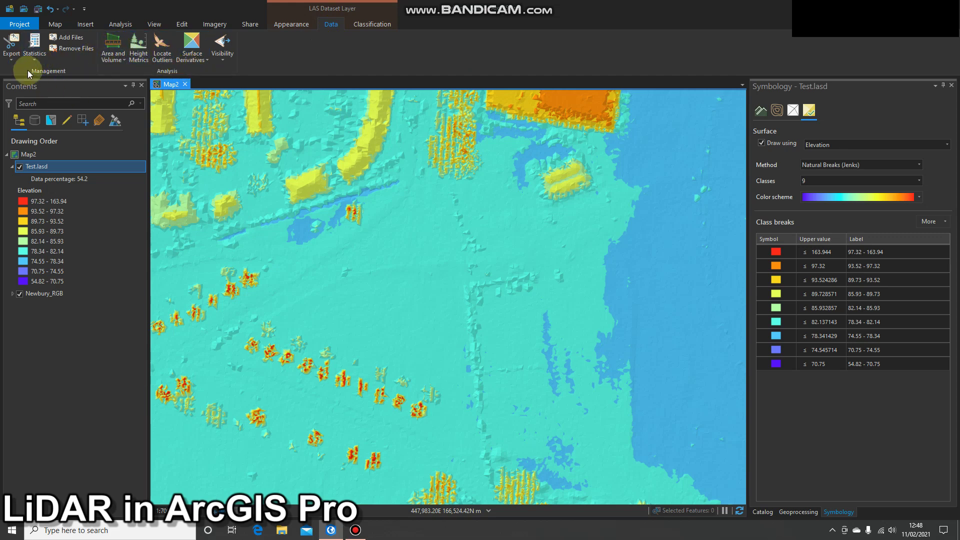
{"action": "left_click", "coordinate": [9, 59]}
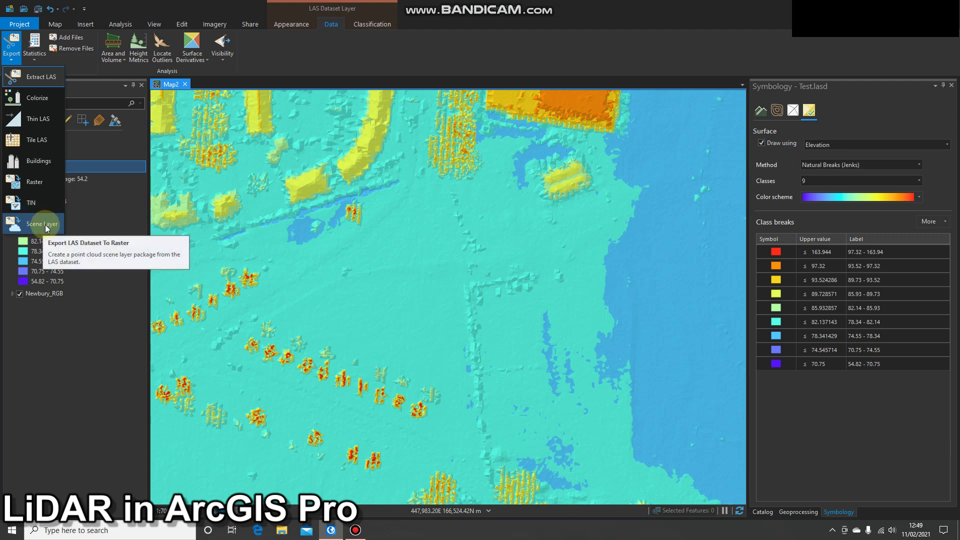
{"action": "left_click", "coordinate": [34, 50]}
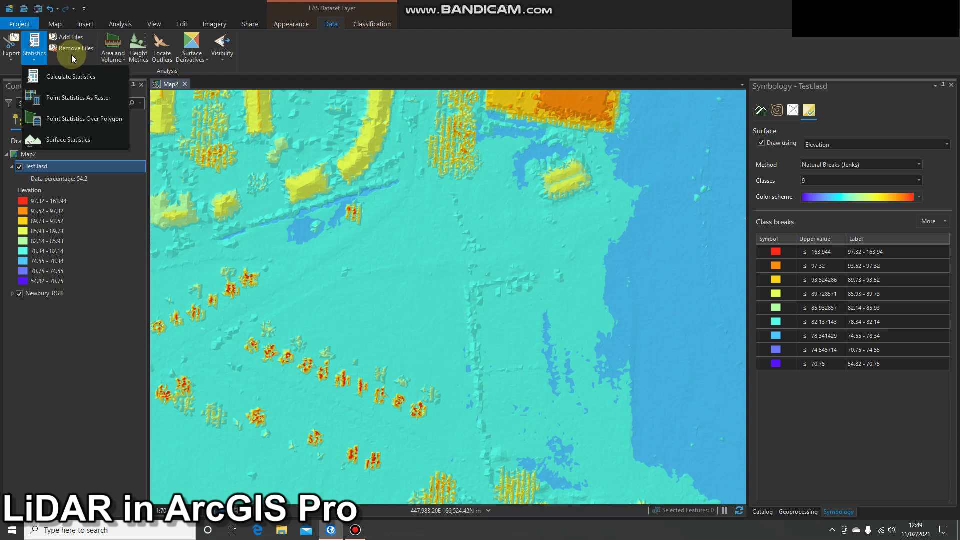
{"action": "left_click", "coordinate": [120, 56]}
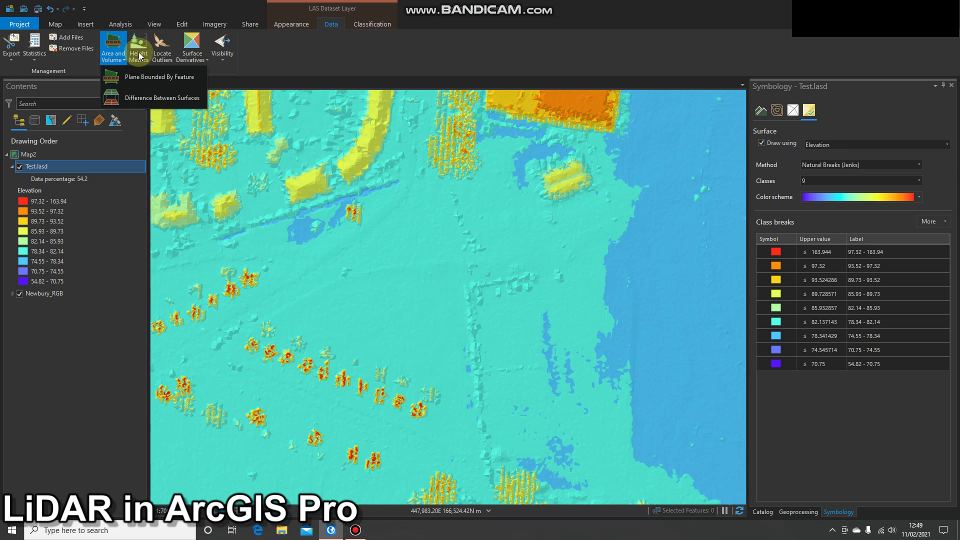
{"action": "left_click", "coordinate": [140, 56]}
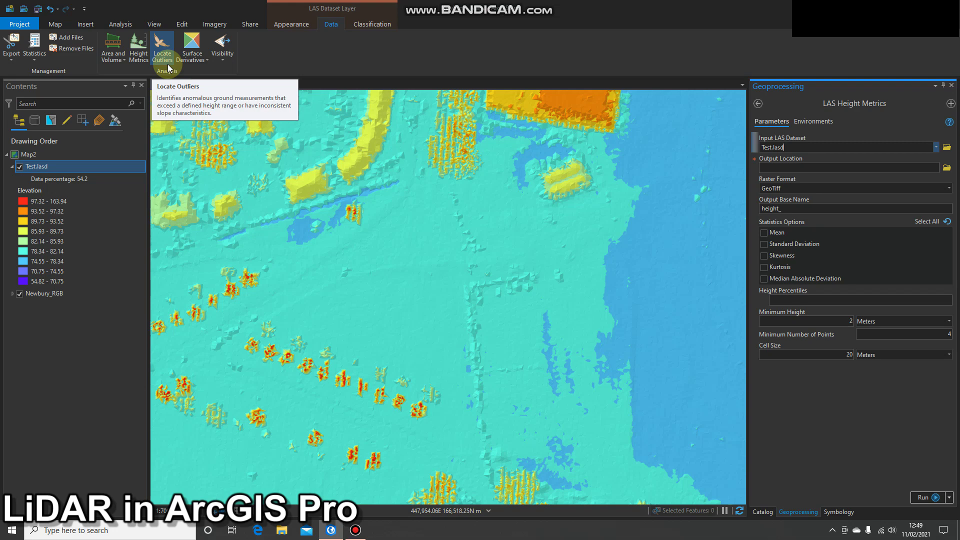
Review the Surface Derivatives and Visibility tool lists
{"action": "left_click", "coordinate": [192, 56]}
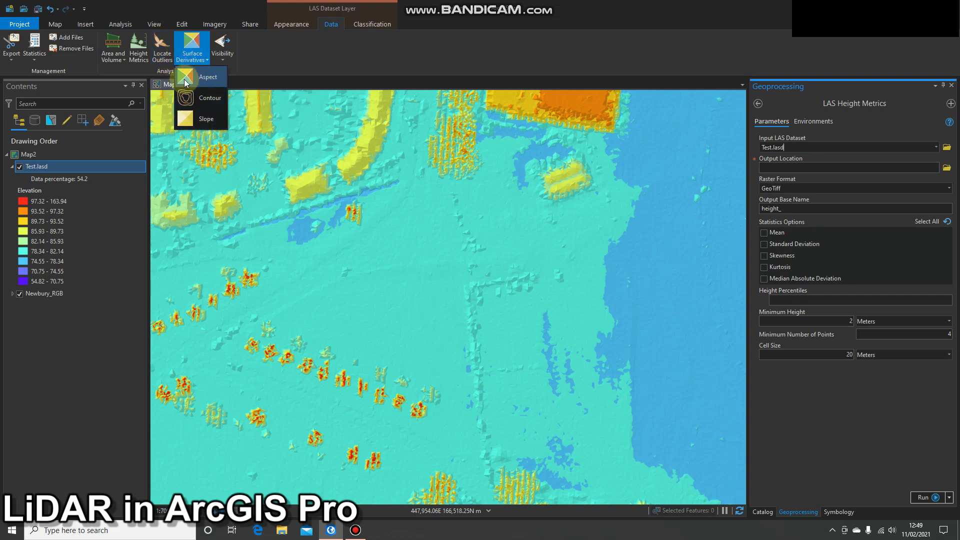
{"action": "left_click", "coordinate": [224, 60]}
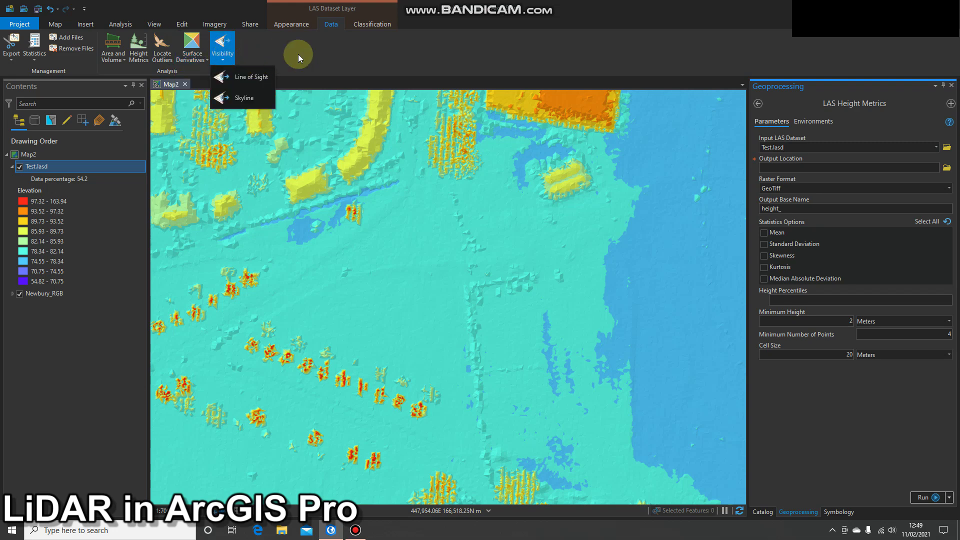
{"action": "left_click", "coordinate": [362, 39]}
{"action": "left_click", "coordinate": [365, 25]}
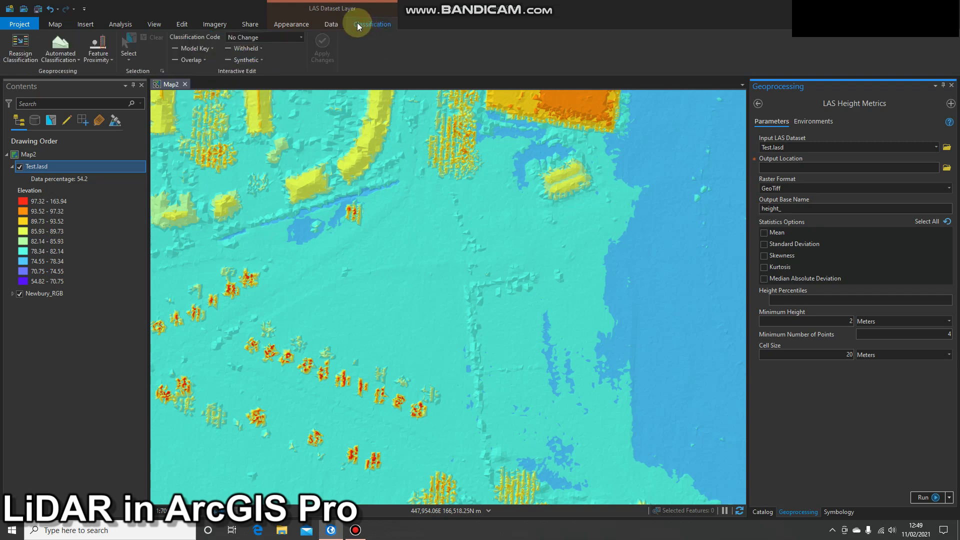
Colour Test.lasd points by six classification classes and inspect the 3 Low Vegetation class
{"action": "left_click", "coordinate": [291, 24]}
{"action": "left_click", "coordinate": [229, 48]}
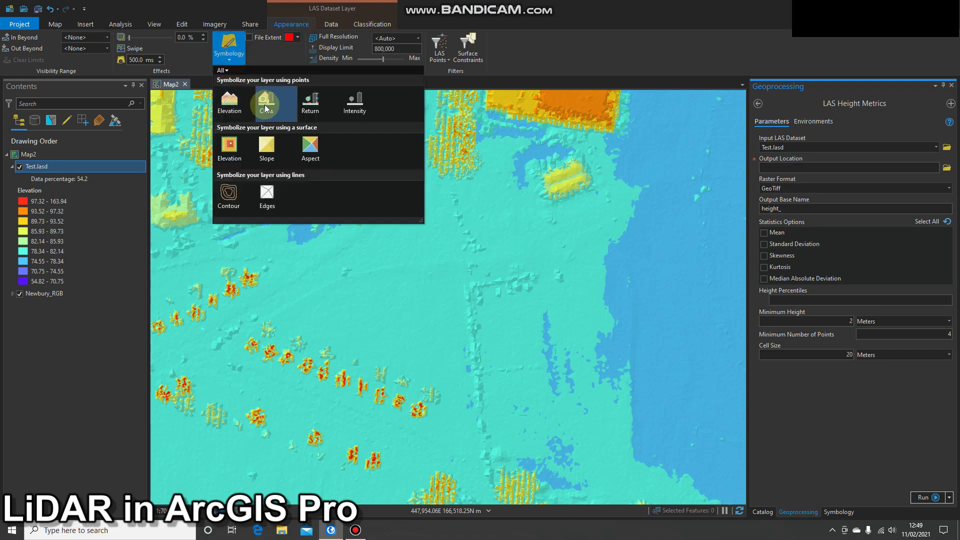
{"action": "left_click", "coordinate": [266, 109]}
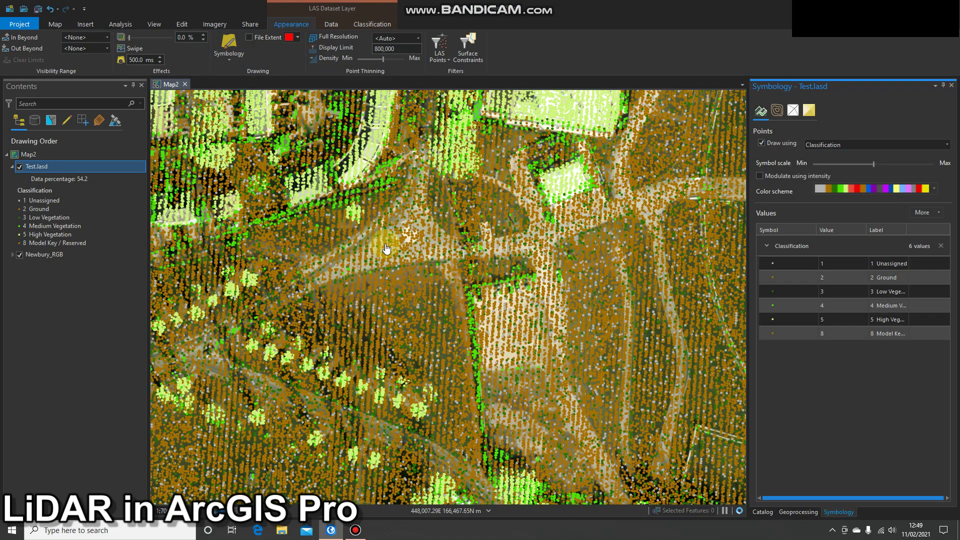
{"action": "left_click_drag", "start_coordinate": [397, 231], "coordinate": [350, 316]}
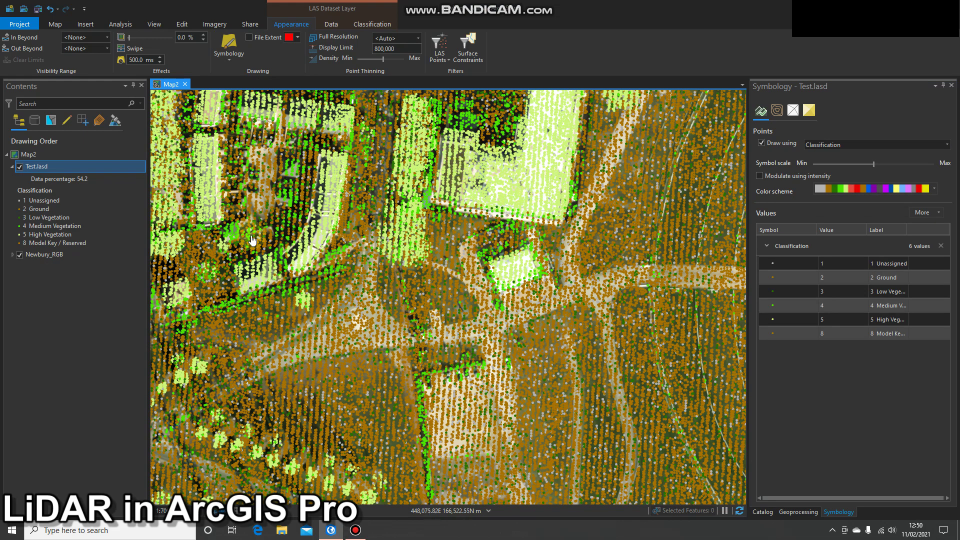
{"action": "left_click", "coordinate": [32, 219]}
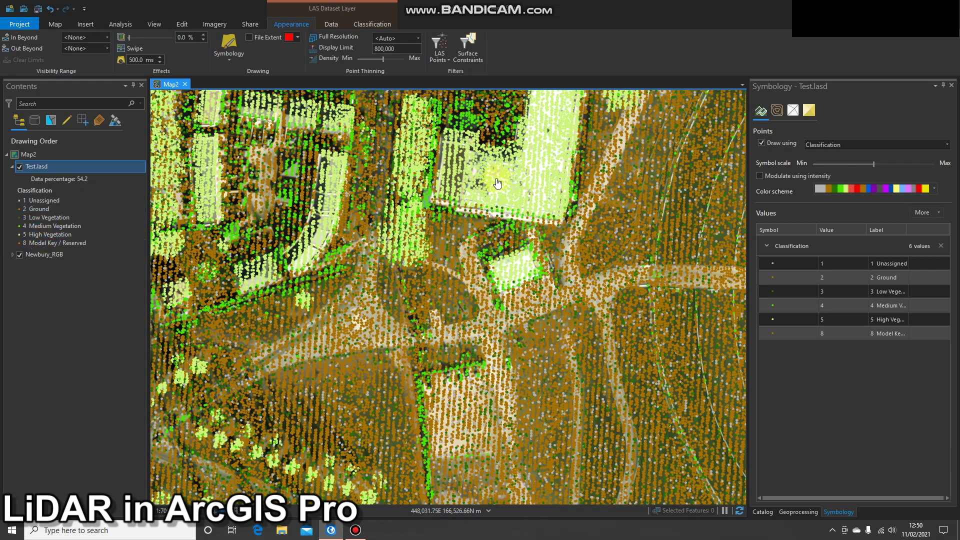
{"action": "scroll", "coordinate": [365, 204], "scroll_direction": "down", "scroll_amount": 1}
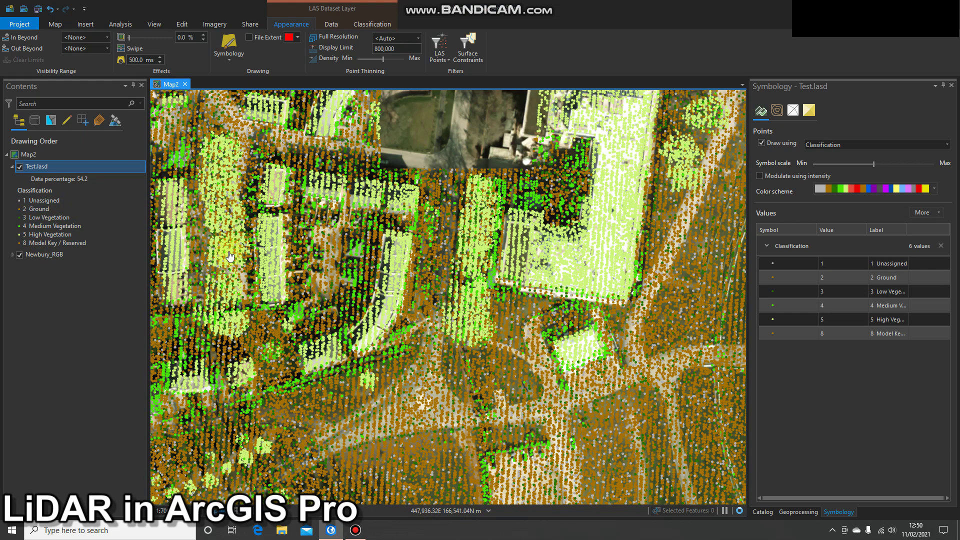
{"action": "left_click", "coordinate": [322, 38]}
{"action": "left_click", "coordinate": [368, 26]}
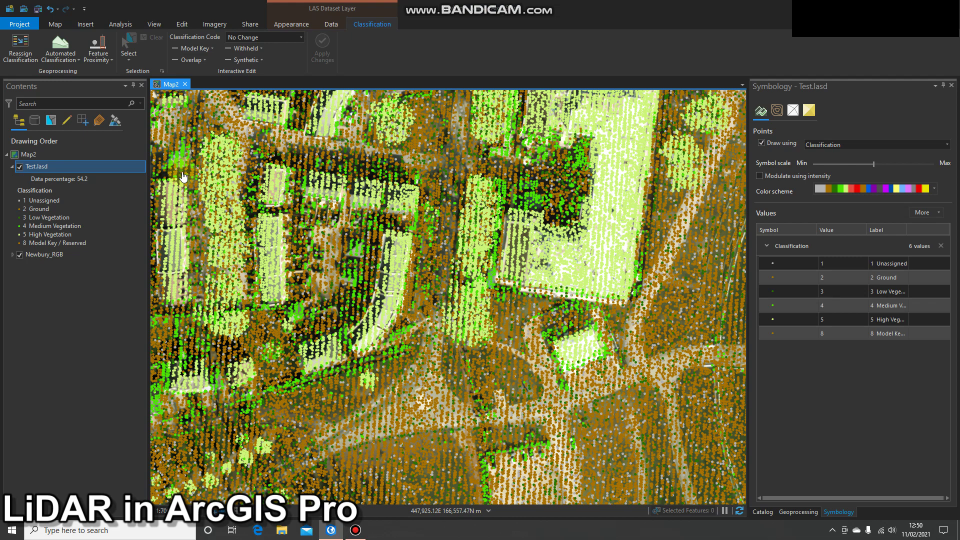
Open Classify LAS Building for Test.lasd (2 m rooftop height, 6 m² area) after previewing class-code and proximity options
{"action": "left_click", "coordinate": [15, 58]}
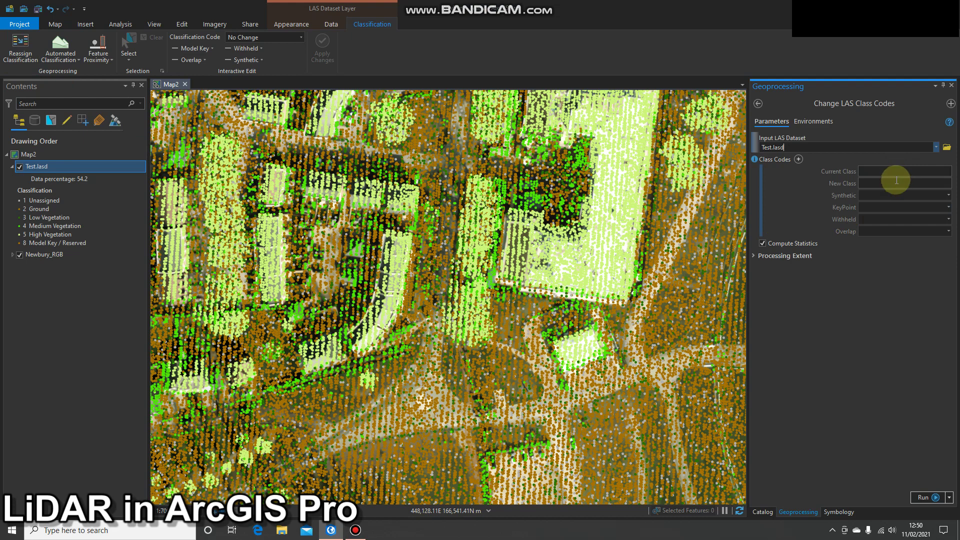
{"action": "left_click", "coordinate": [64, 59]}
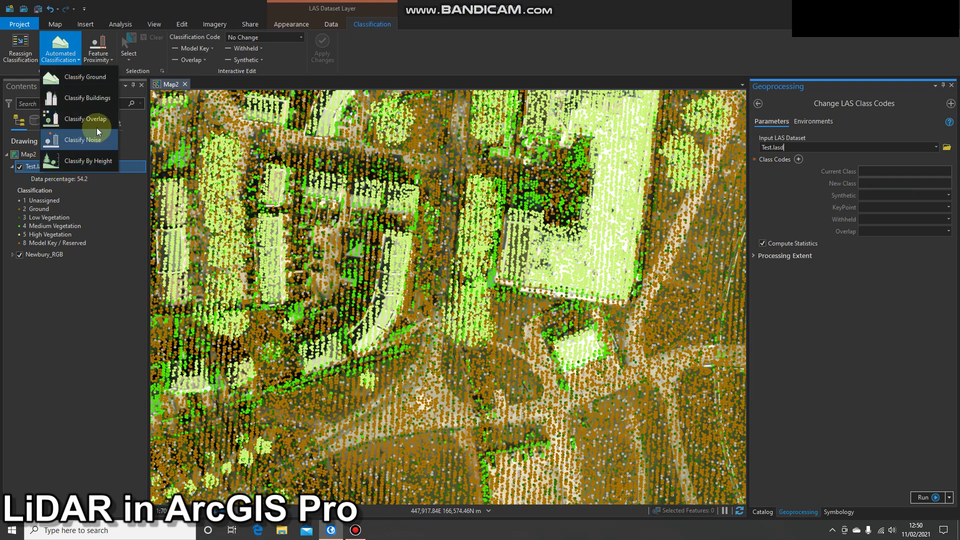
{"action": "left_click", "coordinate": [91, 98]}
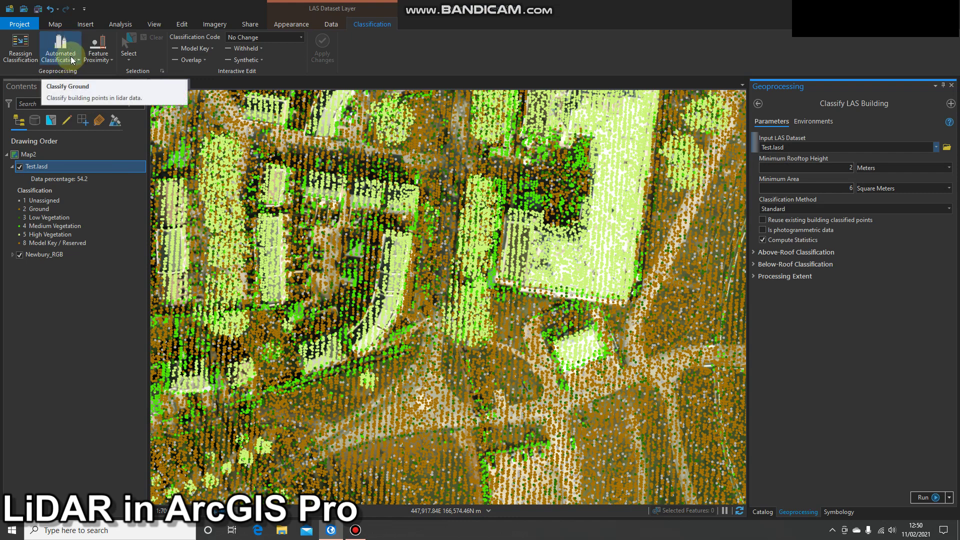
{"action": "left_click", "coordinate": [108, 61]}
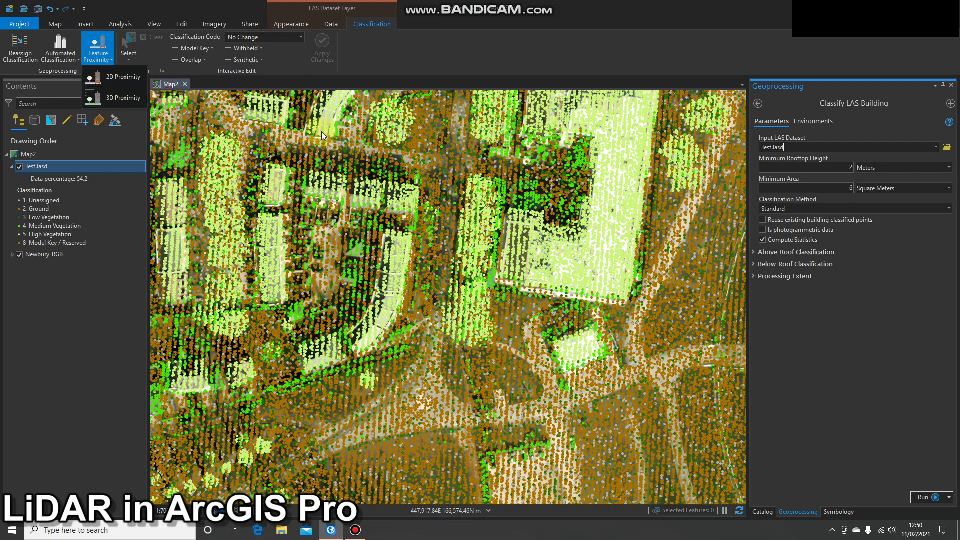
{"action": "left_click", "coordinate": [291, 25]}
{"action": "left_click_drag", "start_coordinate": [515, 330], "coordinate": [338, 370]}
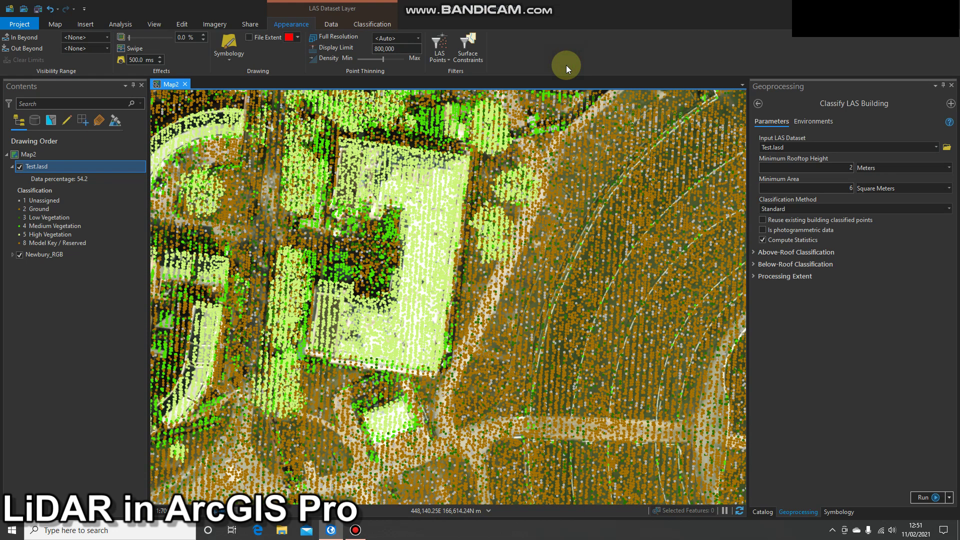
Convert the map into a local 3D scene
{"action": "left_click", "coordinate": [154, 24]}
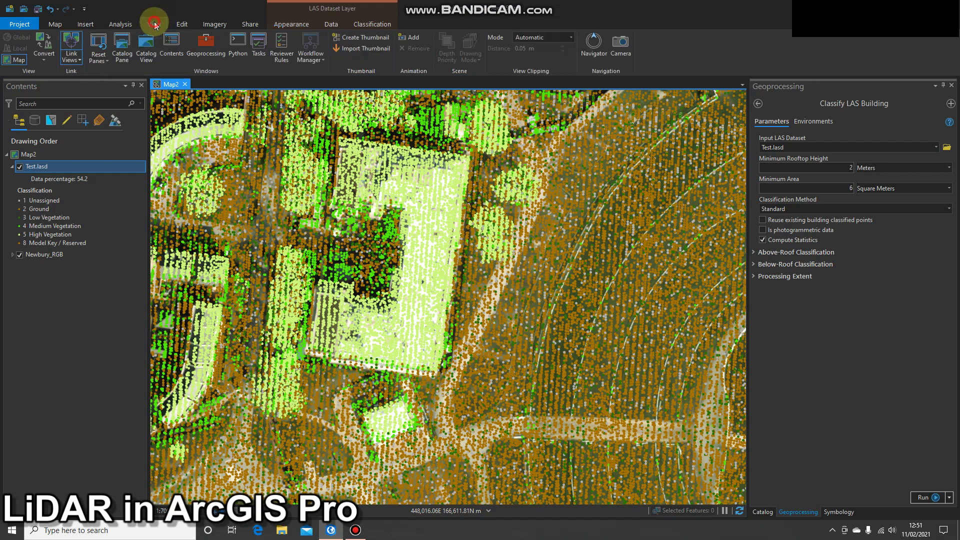
{"action": "left_click", "coordinate": [50, 53]}
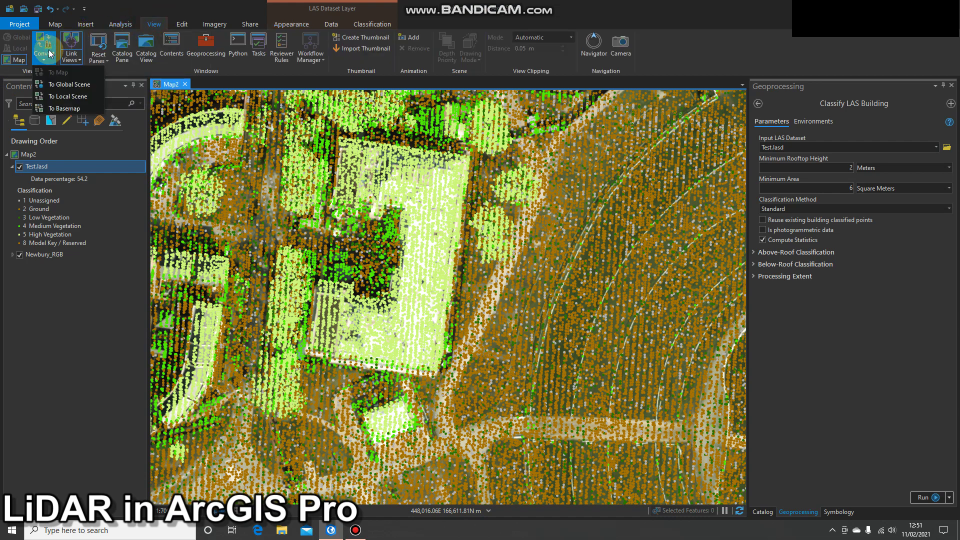
{"action": "left_click", "coordinate": [78, 96]}
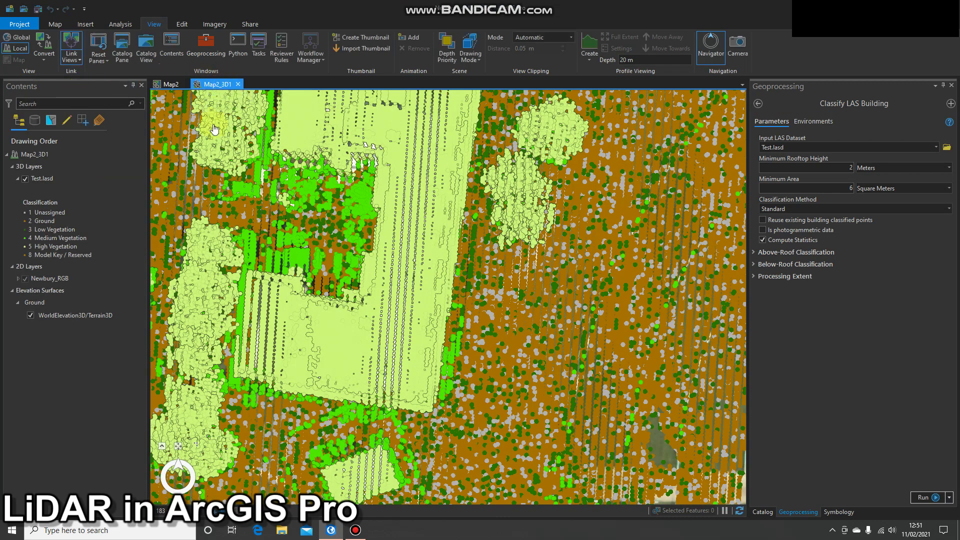
Hide the Newbury_RGB imagery and Terrain3D ground layers, and tilt the scene to an oblique view
{"action": "left_click", "coordinate": [27, 281]}
{"action": "left_click", "coordinate": [30, 317]}
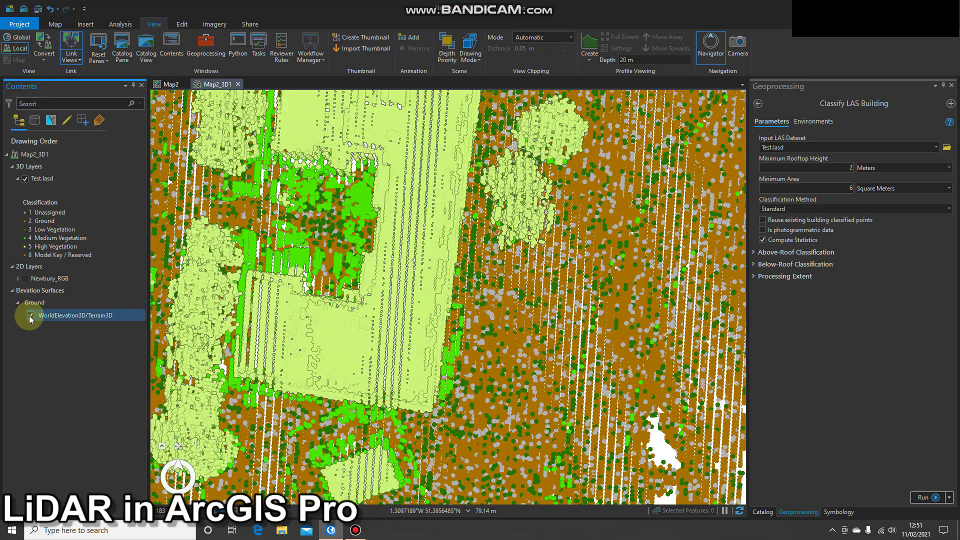
{"action": "left_click", "coordinate": [310, 311]}
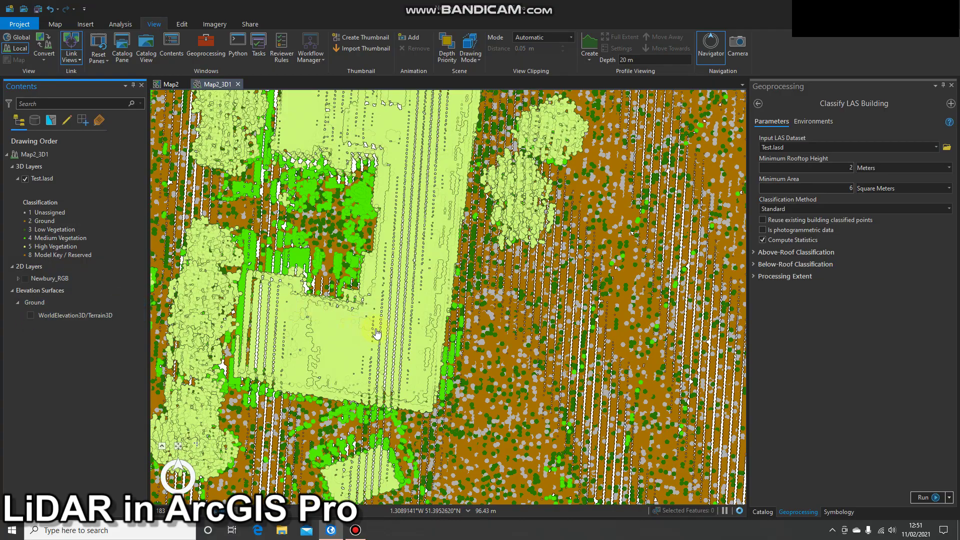
{"action": "left_click_drag", "start_coordinate": [387, 352], "coordinate": [448, 175]}
{"action": "left_click_drag", "start_coordinate": [391, 336], "coordinate": [413, 329]}
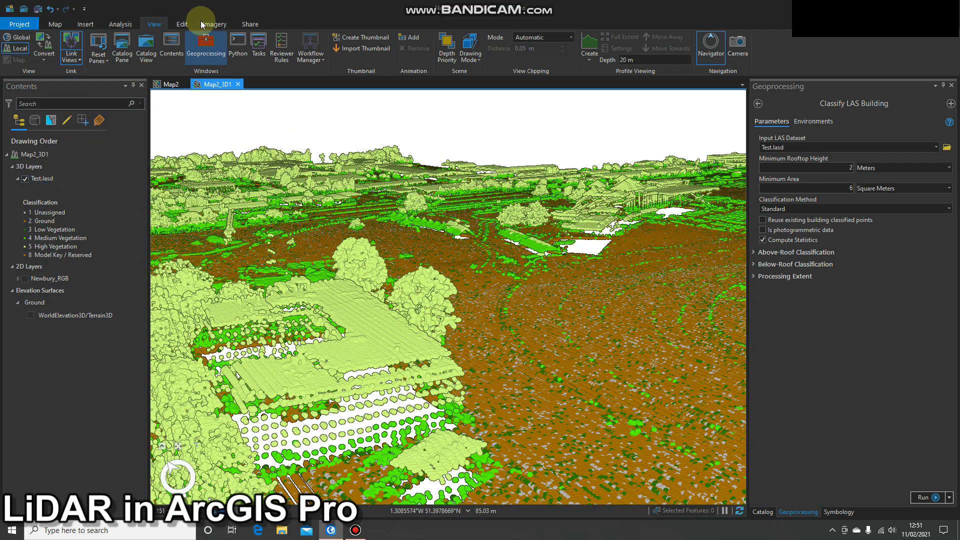
Colour the Test.lasd points by elevation, ranging 63.91 to 116.32
{"action": "left_click", "coordinate": [43, 179]}
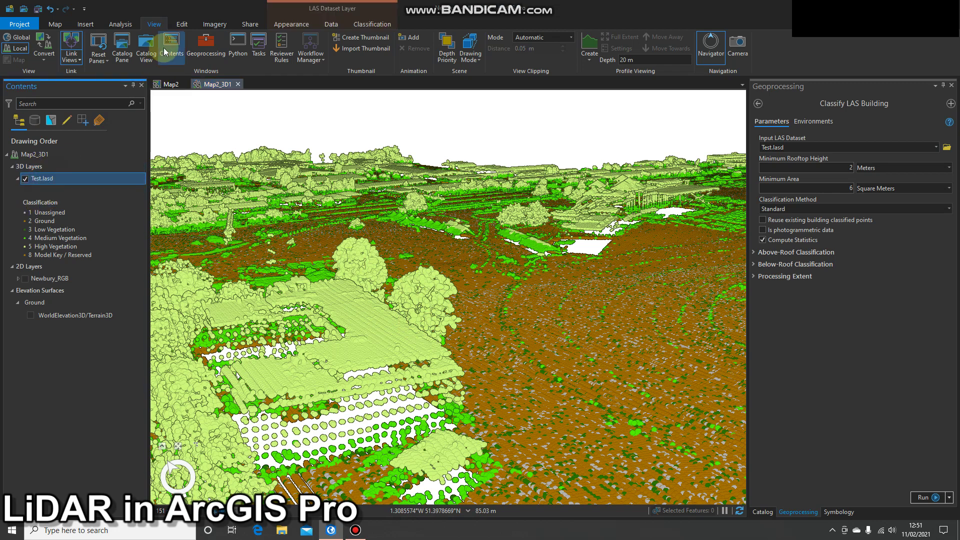
{"action": "left_click", "coordinate": [295, 25]}
{"action": "left_click", "coordinate": [229, 50]}
{"action": "left_click", "coordinate": [235, 114]}
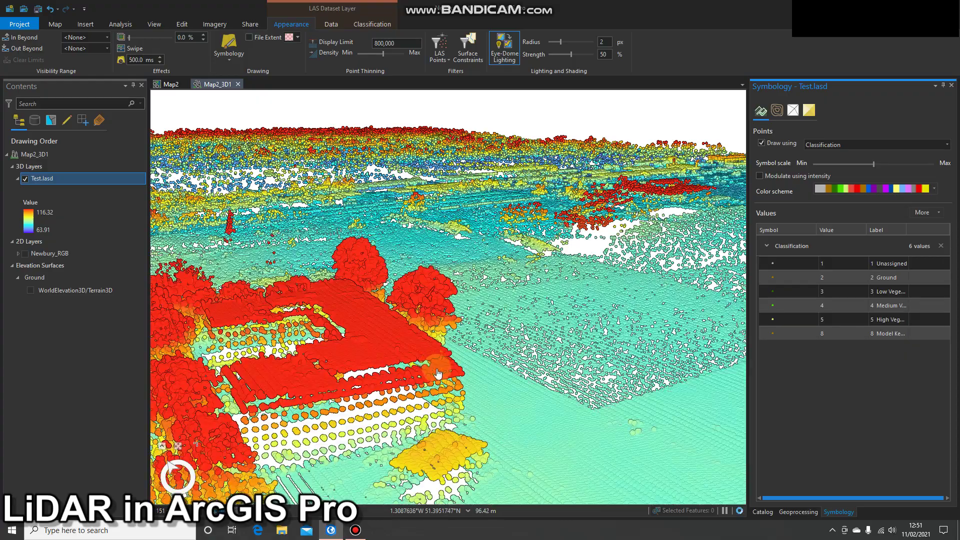
Set Test.lasd's point display limit to 2,000,000 and orbit out over the denser point cloud
{"action": "left_click_drag", "start_coordinate": [469, 365], "coordinate": [515, 326]}
{"action": "left_click_drag", "start_coordinate": [505, 260], "coordinate": [468, 265]}
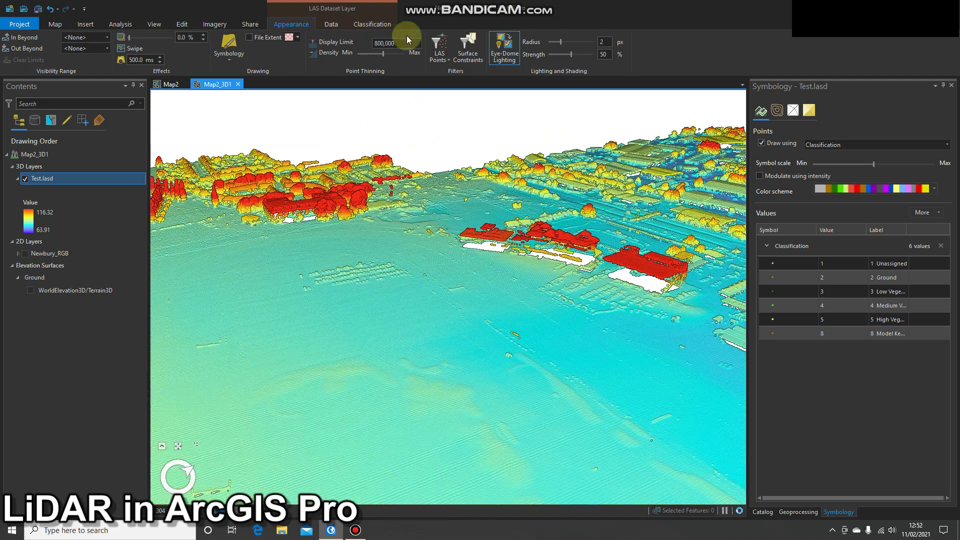
{"action": "left_click", "coordinate": [406, 43]}
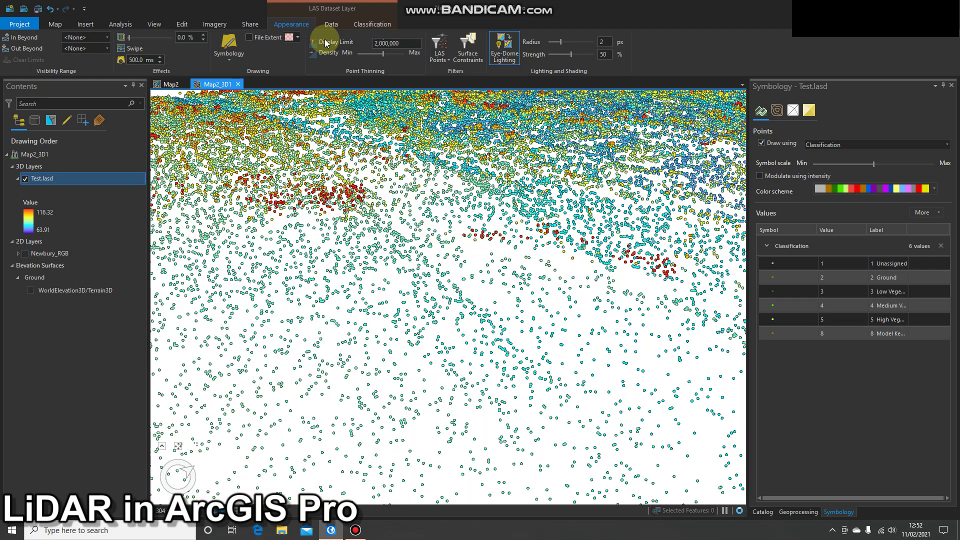
{"action": "left_click", "coordinate": [415, 218]}
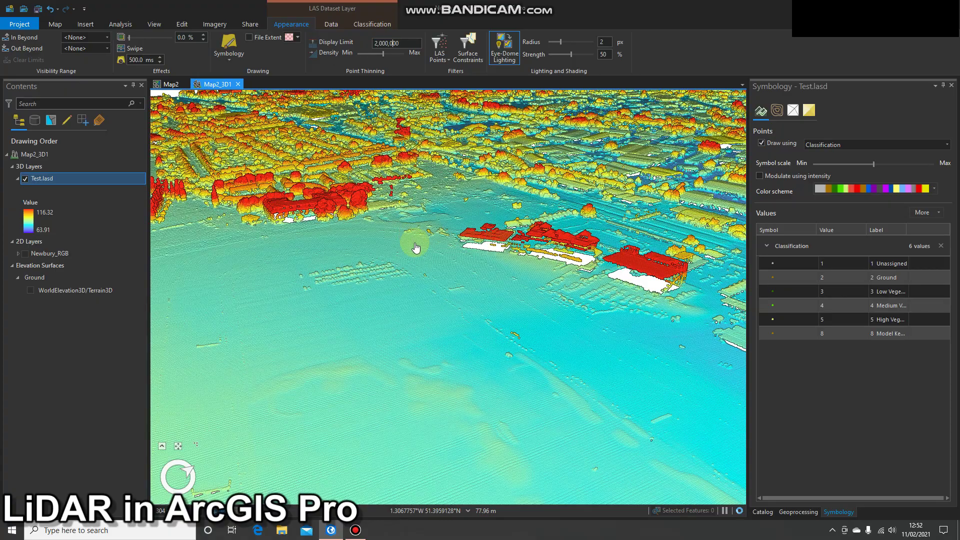
{"action": "left_click_drag", "start_coordinate": [416, 247], "coordinate": [380, 410]}
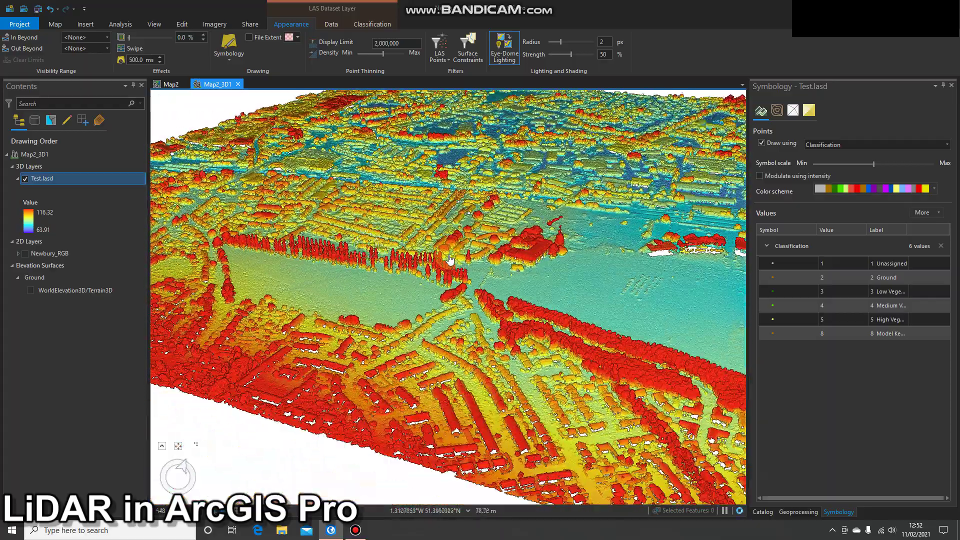